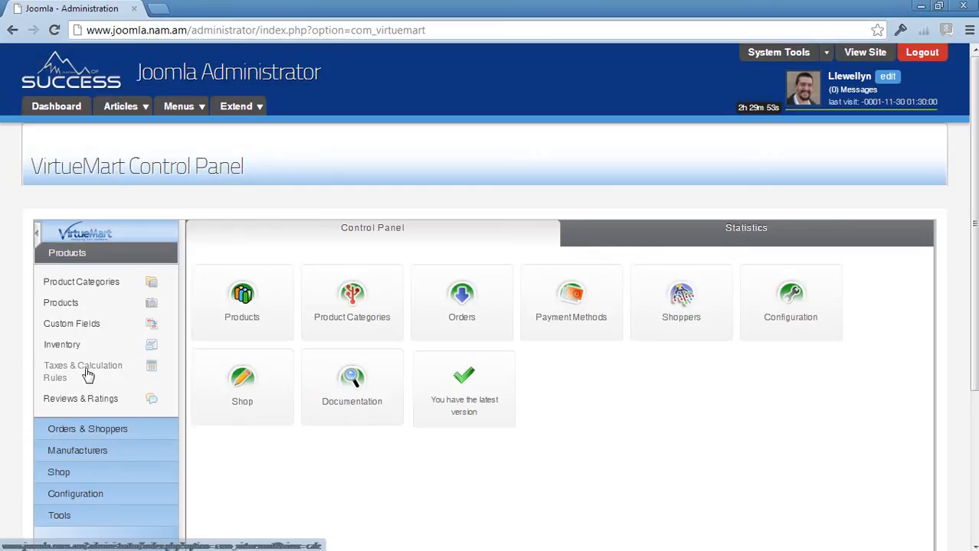
Step: Open the 15% Vat rule from the taxes and calculation rules and review its details
{"action": "left_click", "coordinate": [89, 374]}
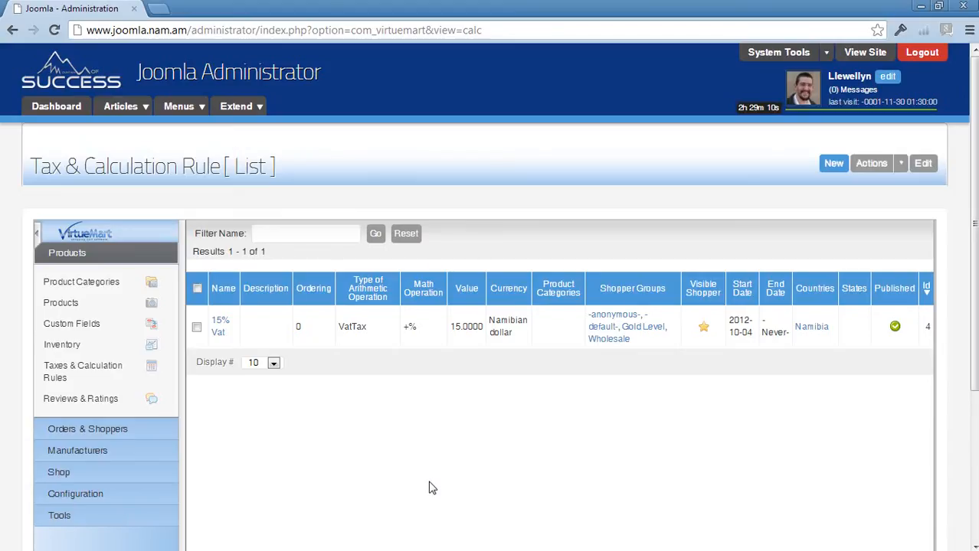
{"action": "left_click", "coordinate": [219, 329]}
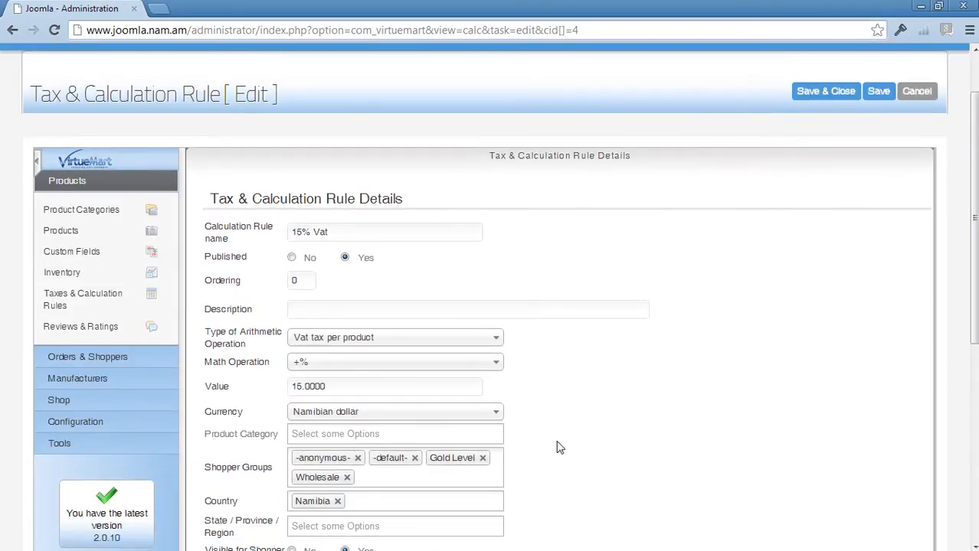
{"action": "scroll", "coordinate": [571, 437], "scroll_direction": "down", "scroll_amount": 3}
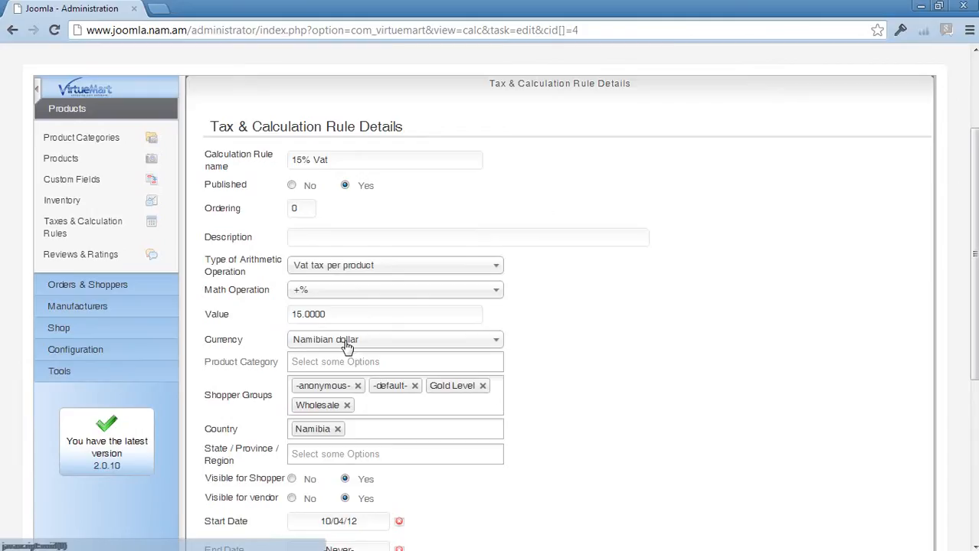
Step: Open the shop's vendor settings and set its currency to Namibian dollar
{"action": "left_click", "coordinate": [59, 328]}
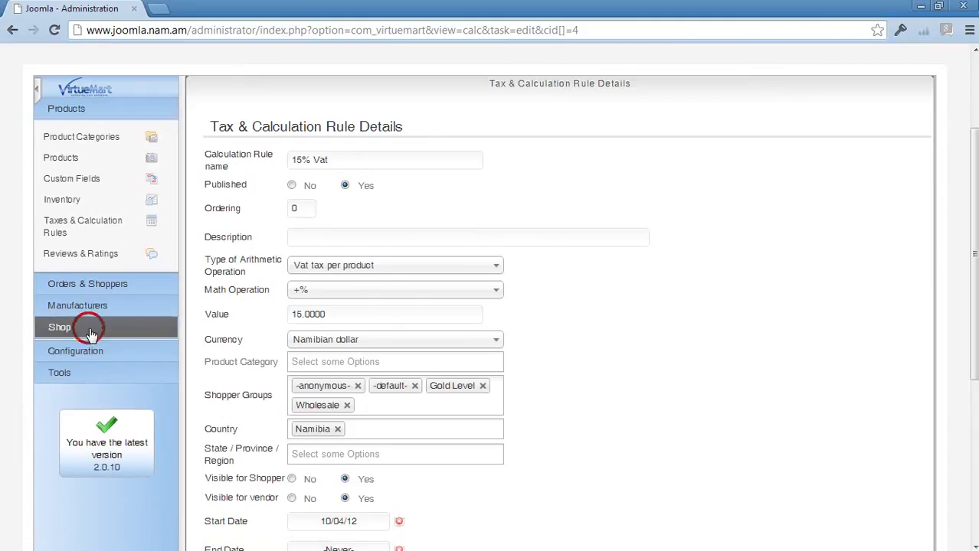
{"action": "left_click", "coordinate": [59, 204]}
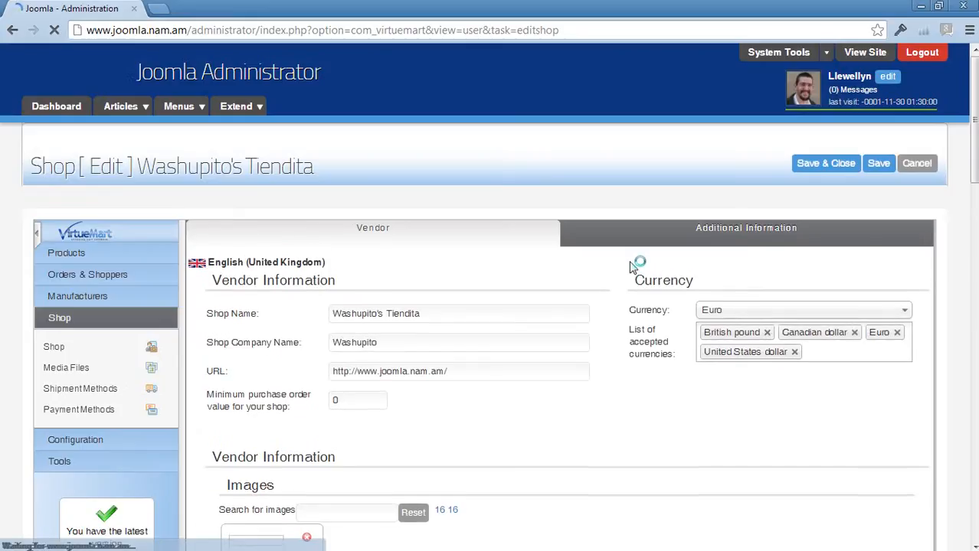
{"action": "left_click", "coordinate": [896, 318]}
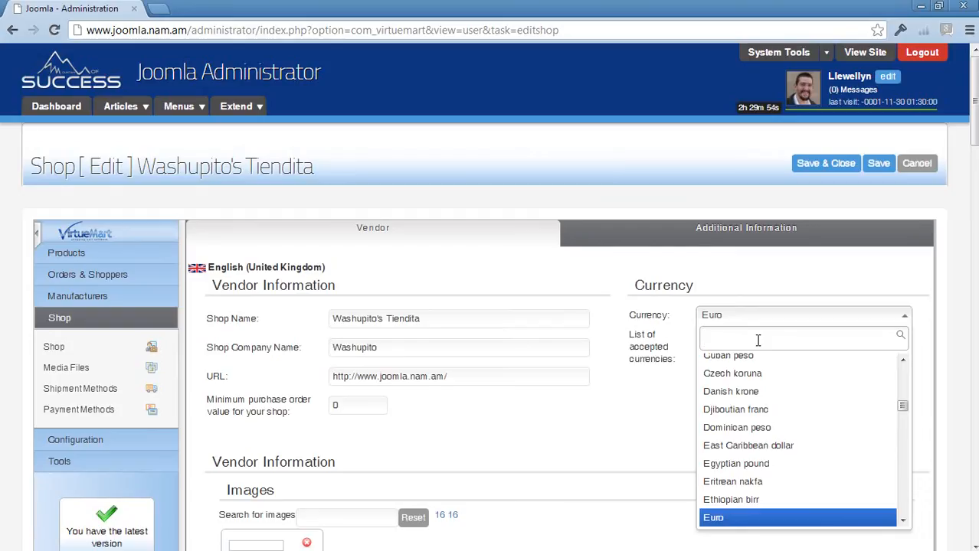
{"action": "type", "text": "na"}
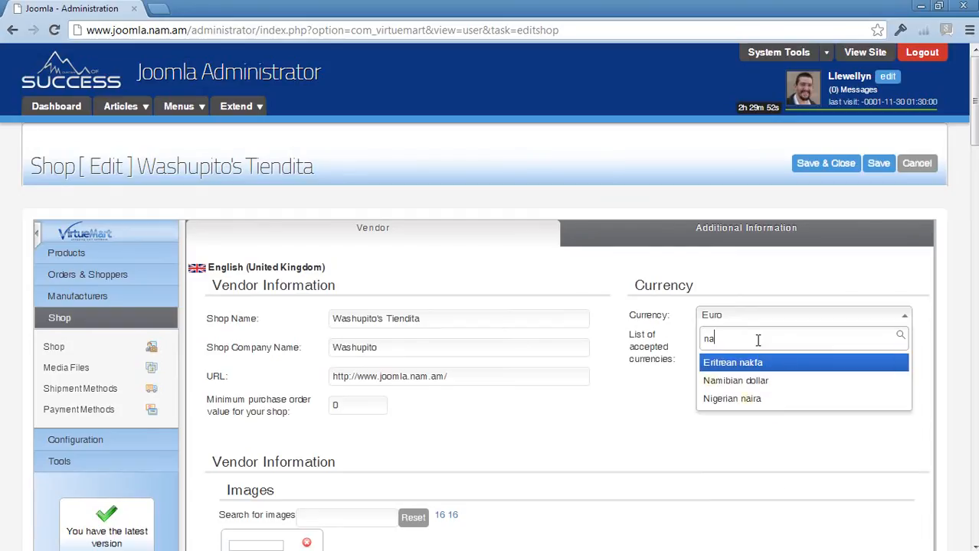
{"action": "left_click", "coordinate": [741, 381]}
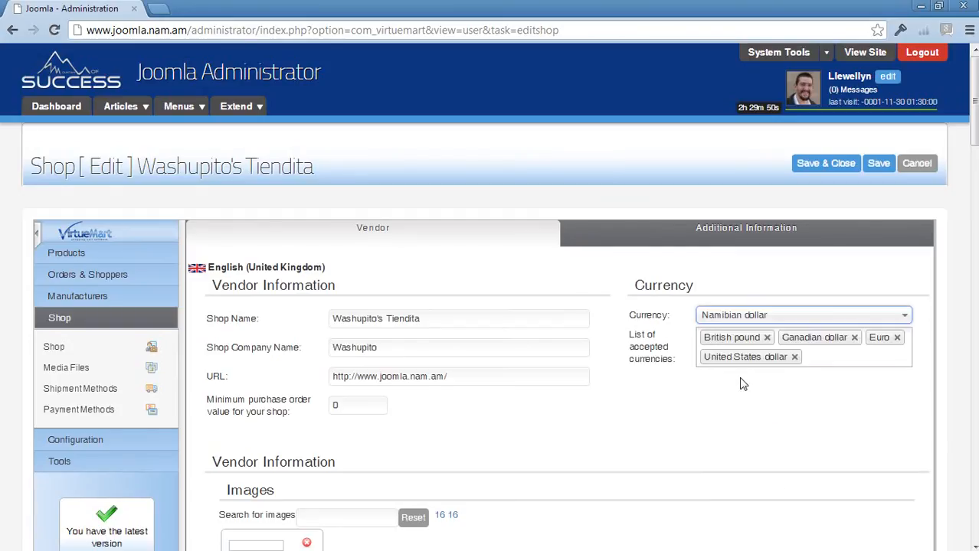
Step: Remove British pound and Canadian dollar from the shop's accepted currencies and add South African rand
{"action": "left_click", "coordinate": [767, 338]}
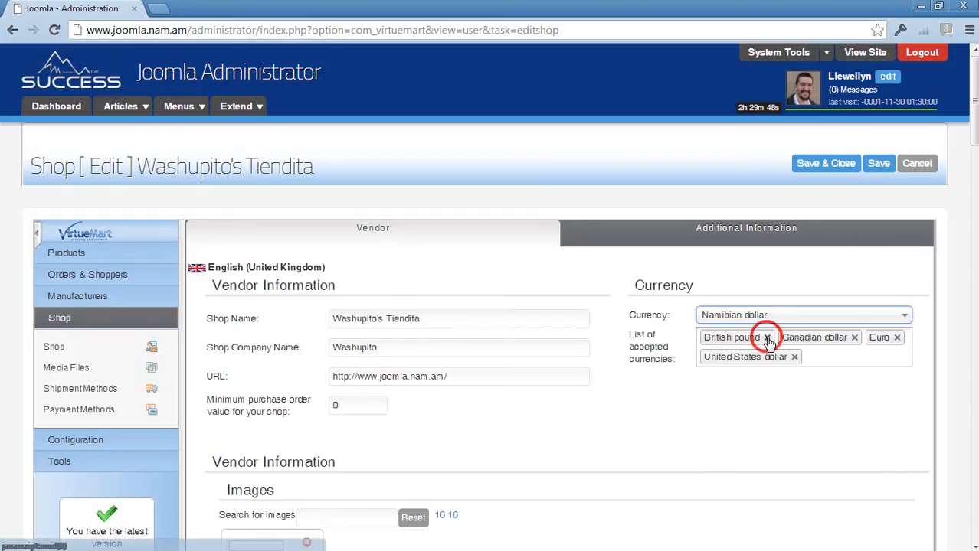
{"action": "left_click", "coordinate": [774, 338]}
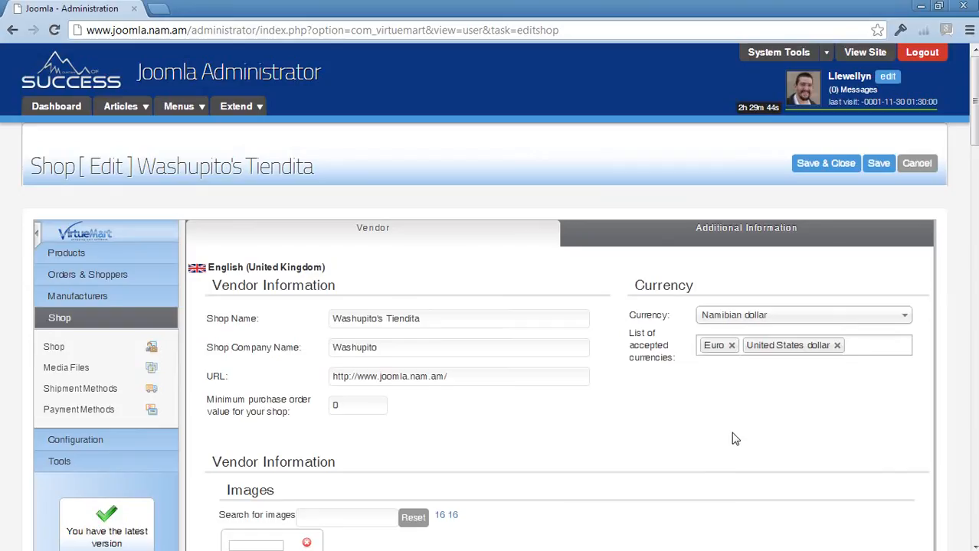
{"action": "left_click", "coordinate": [868, 344]}
{"action": "type", "text": "ran"}
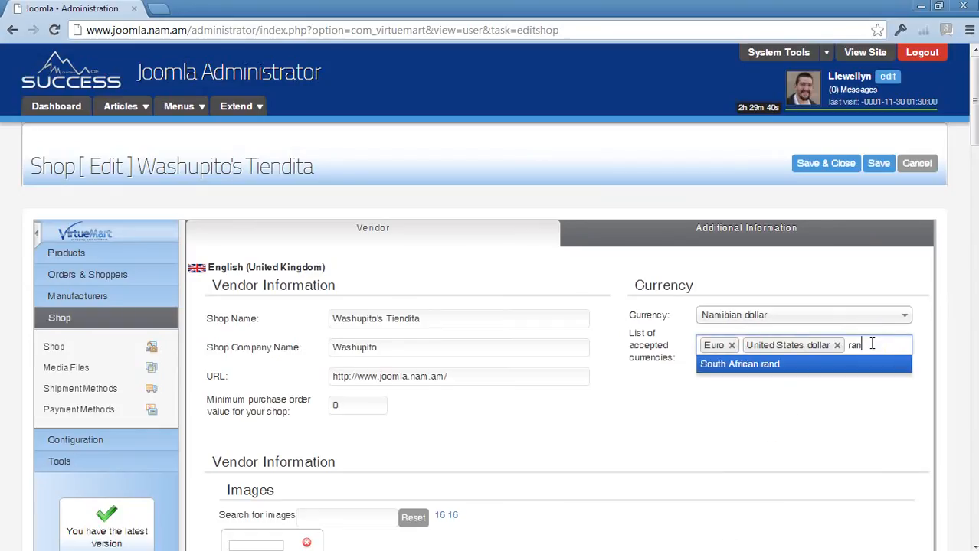
{"action": "left_click", "coordinate": [835, 368]}
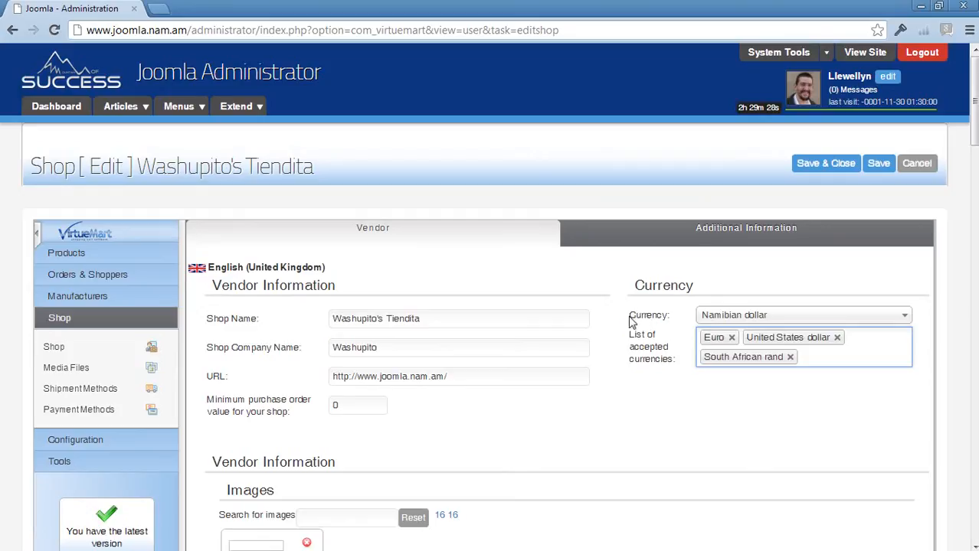
{"action": "left_click_drag", "start_coordinate": [628, 315], "coordinate": [673, 315]}
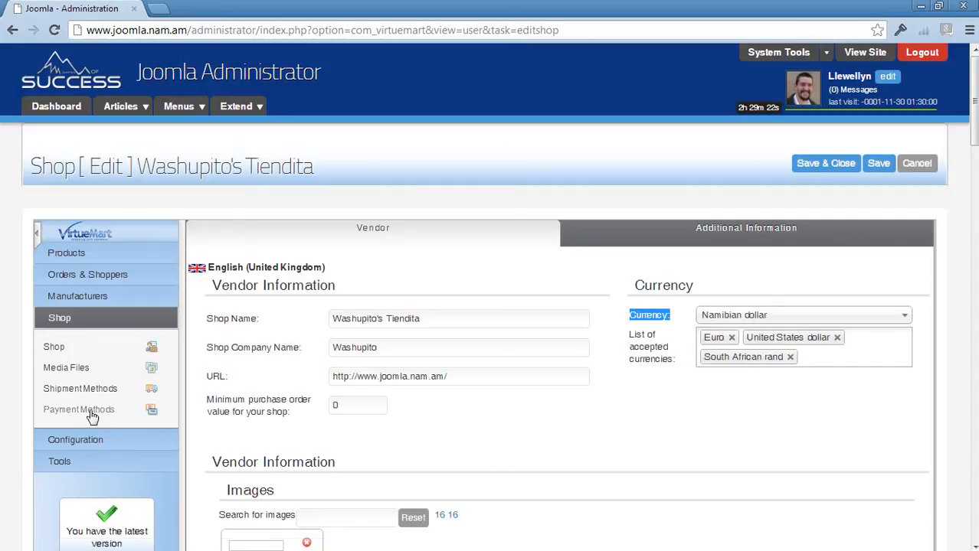
{"action": "left_click", "coordinate": [693, 403]}
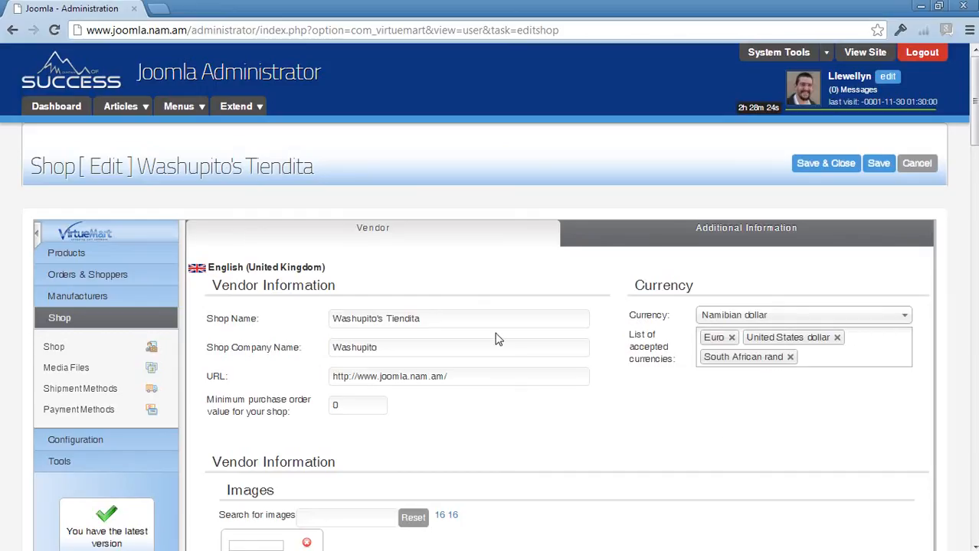
Step: Reopen the 15% Vat calculation rule and view its State / Province / Region options
{"action": "left_click", "coordinate": [107, 253]}
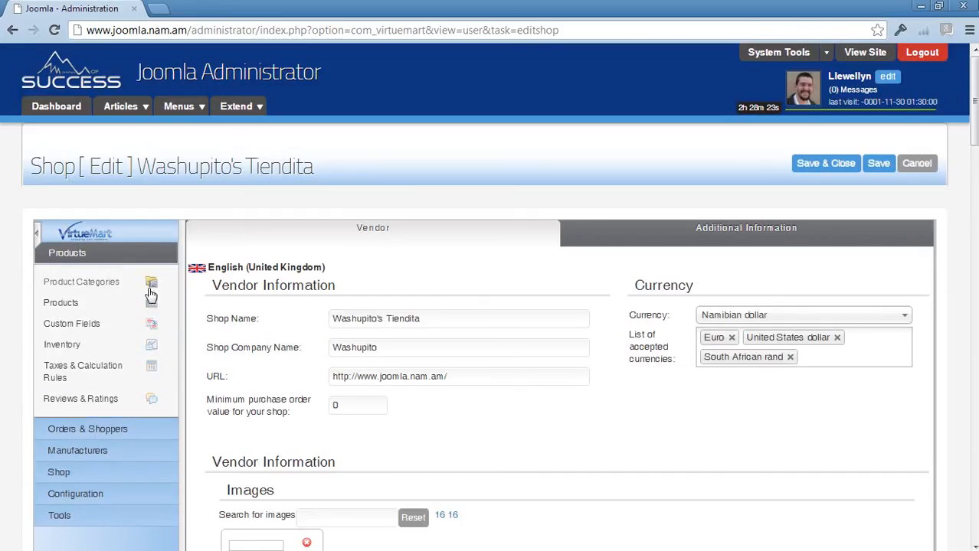
{"action": "left_click", "coordinate": [67, 369]}
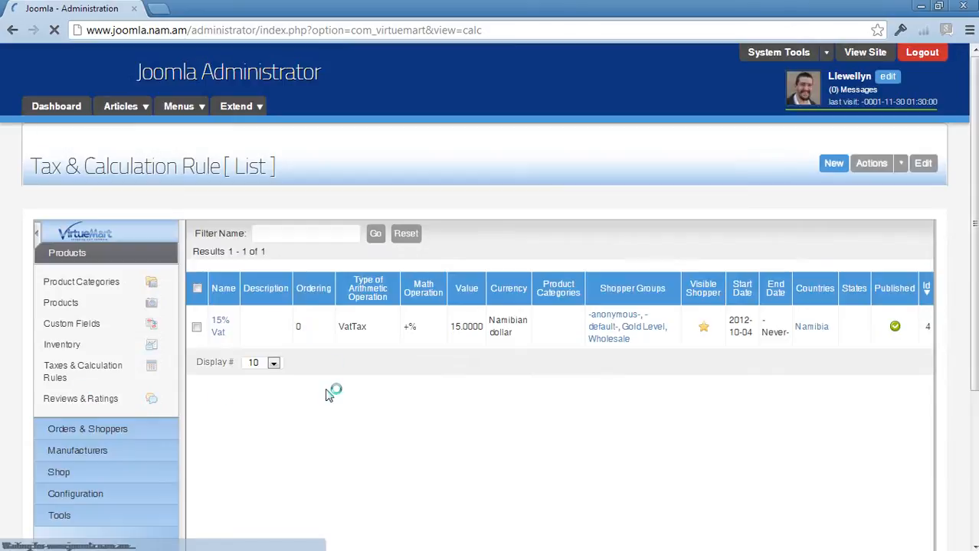
{"action": "left_click", "coordinate": [219, 333]}
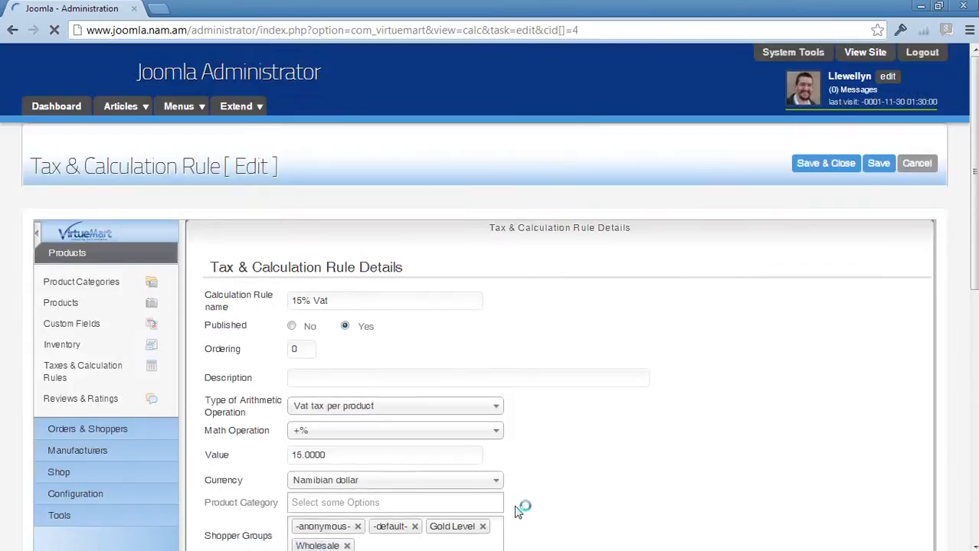
{"action": "scroll", "coordinate": [557, 492], "scroll_direction": "down", "scroll_amount": 2}
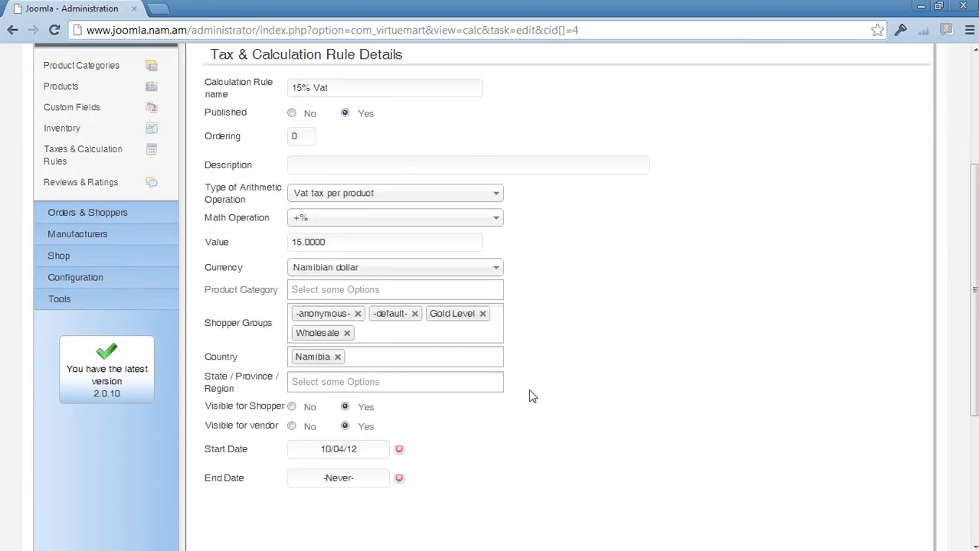
{"action": "left_click", "coordinate": [297, 384]}
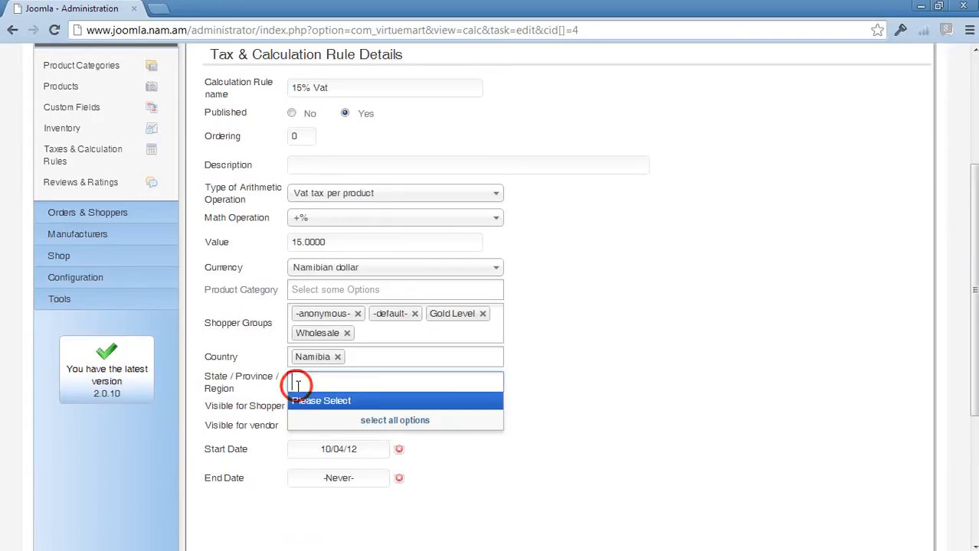
{"action": "left_click", "coordinate": [218, 378]}
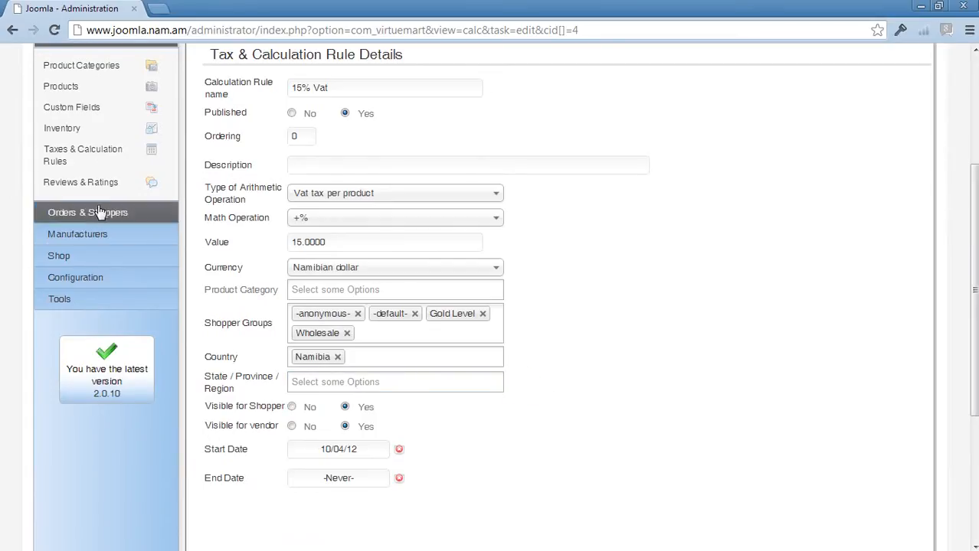
Step: Show the Configuration entries, including Currencies and Countries, and recheck the rule's state options and remaining details
{"action": "left_click", "coordinate": [74, 279]}
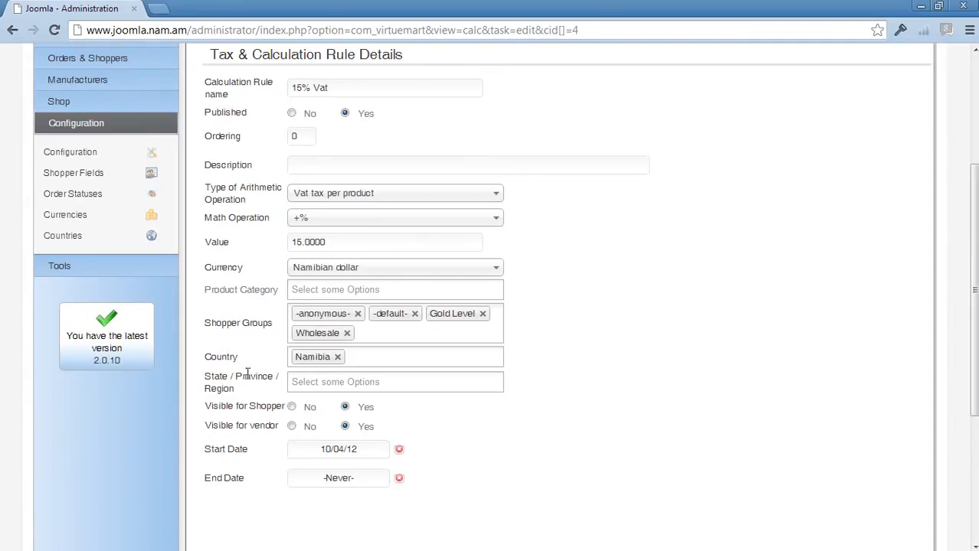
{"action": "left_click", "coordinate": [322, 388]}
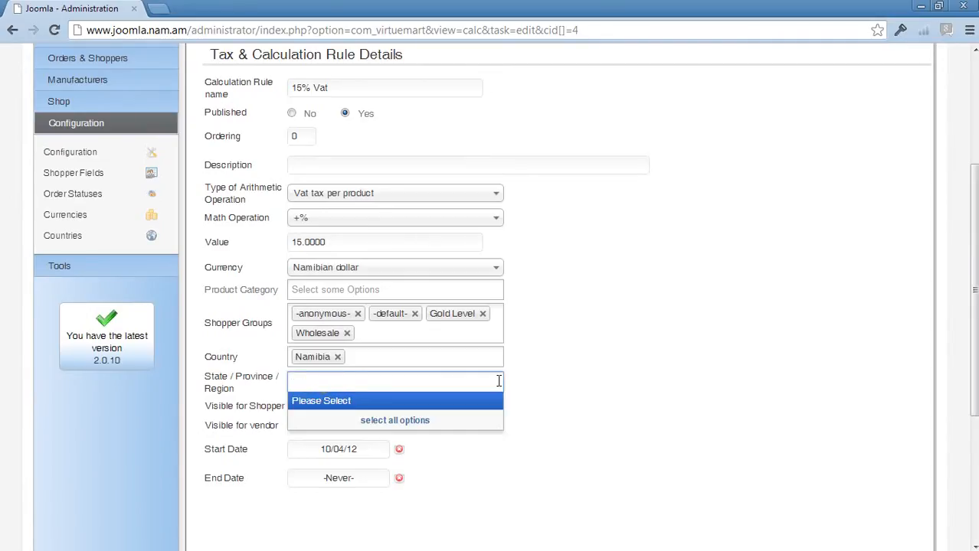
{"action": "left_click", "coordinate": [599, 398]}
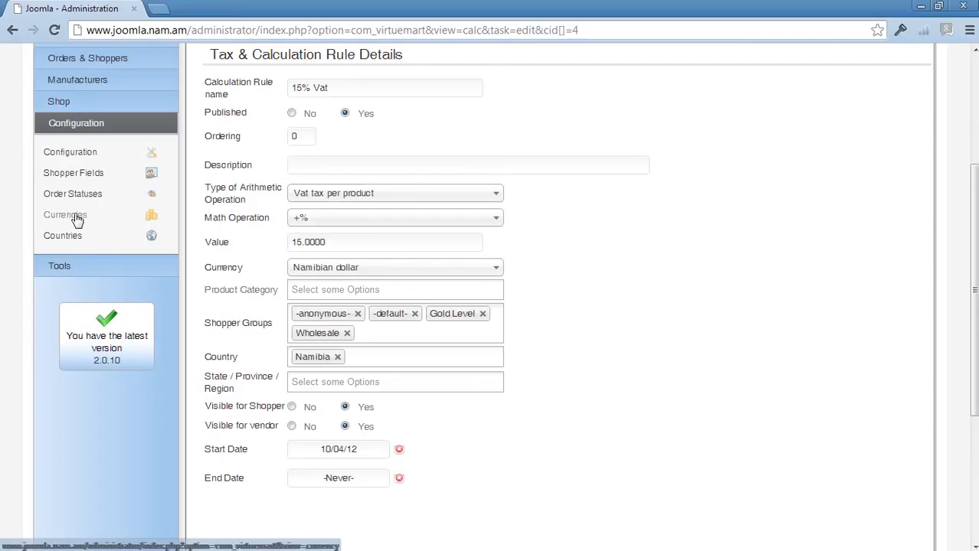
{"action": "scroll", "coordinate": [655, 326], "scroll_direction": "up", "scroll_amount": 2}
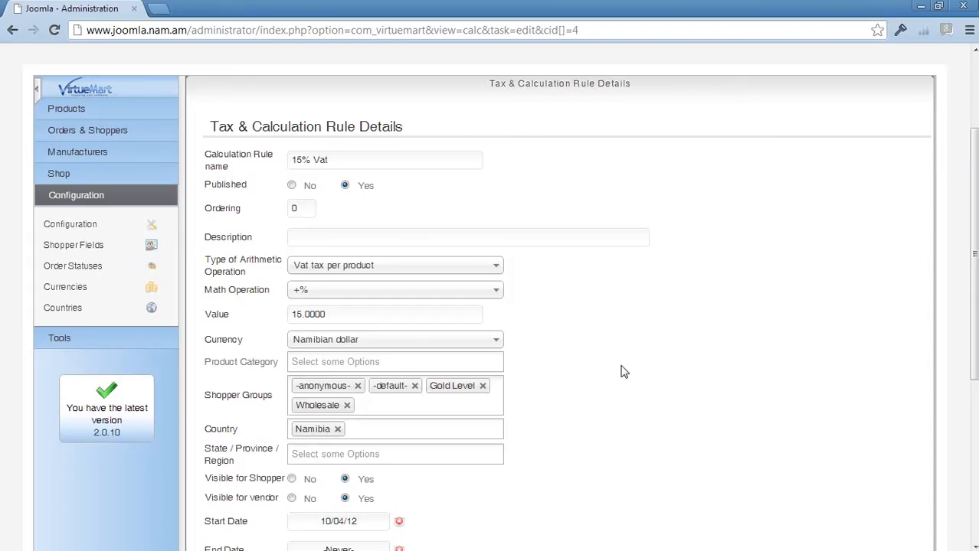
{"action": "scroll", "coordinate": [659, 375], "scroll_direction": "down", "scroll_amount": 4}
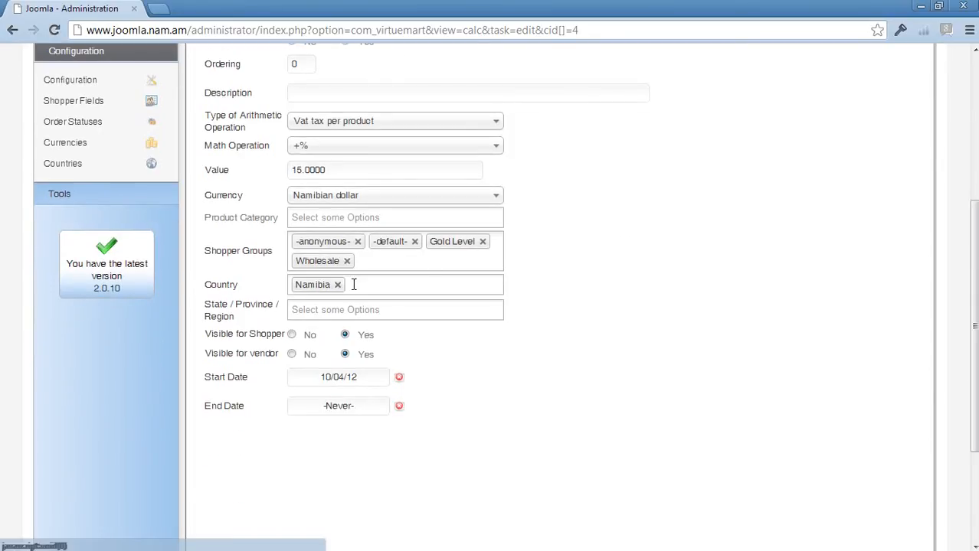
{"action": "scroll", "coordinate": [677, 324], "scroll_direction": "up", "scroll_amount": 4}
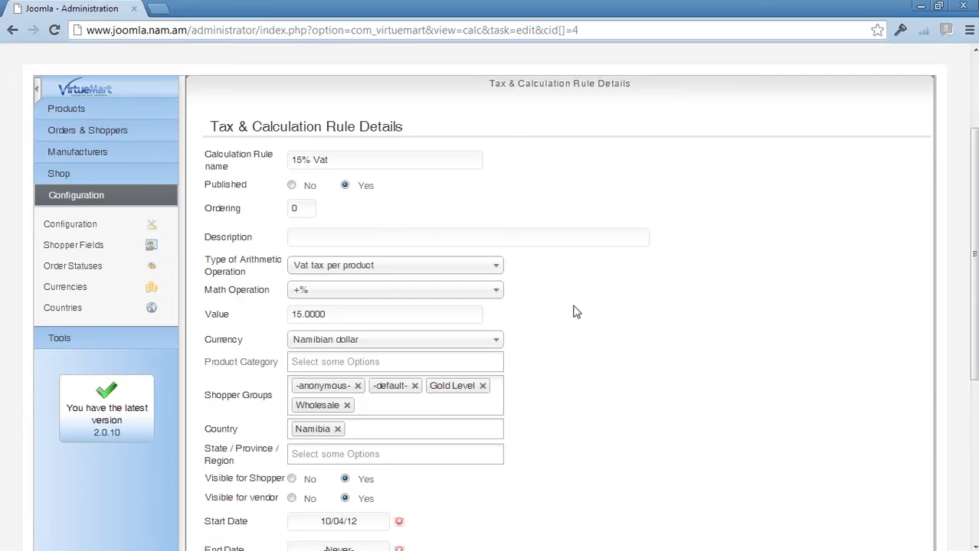
Step: Examine the available arithmetic operation types and product categories for the 15% Vat rule
{"action": "left_click", "coordinate": [442, 265]}
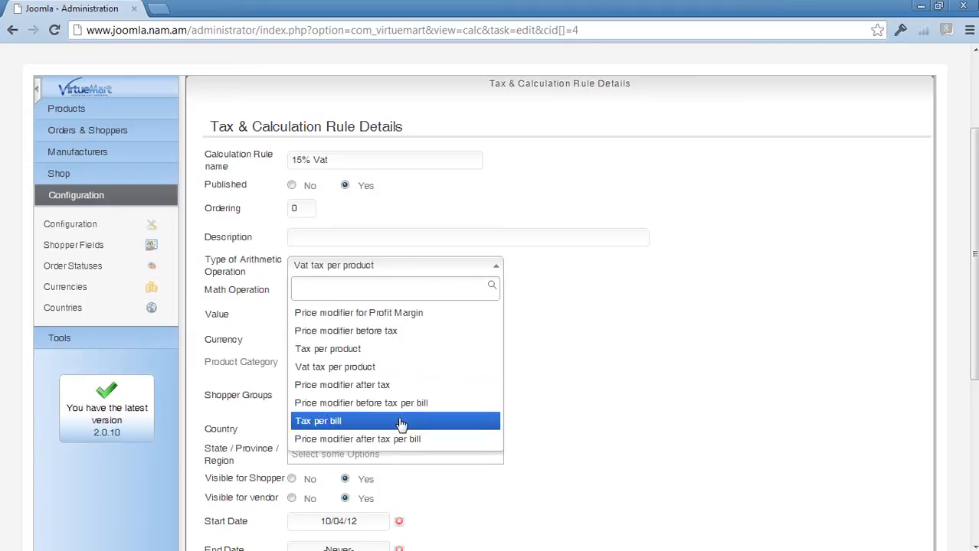
{"action": "left_click", "coordinate": [641, 338]}
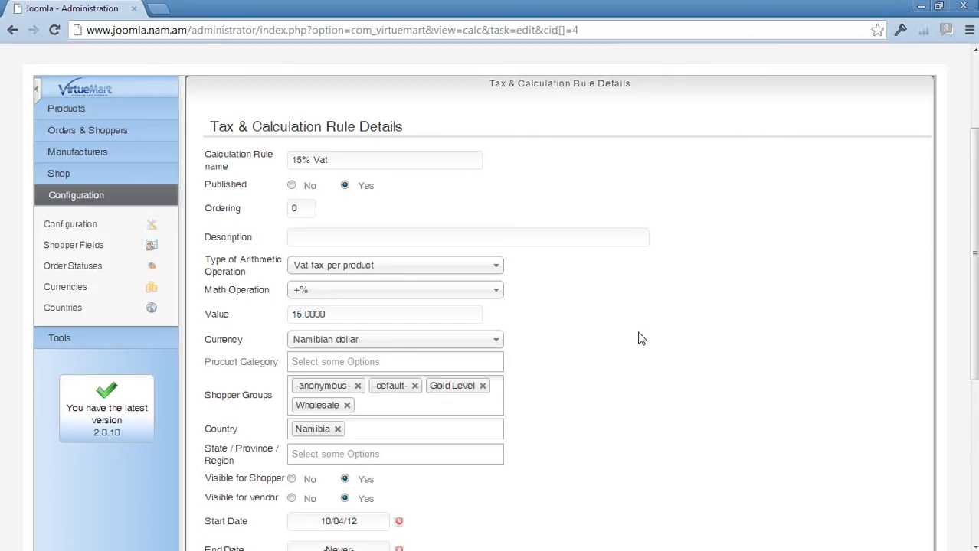
{"action": "left_click", "coordinate": [386, 365]}
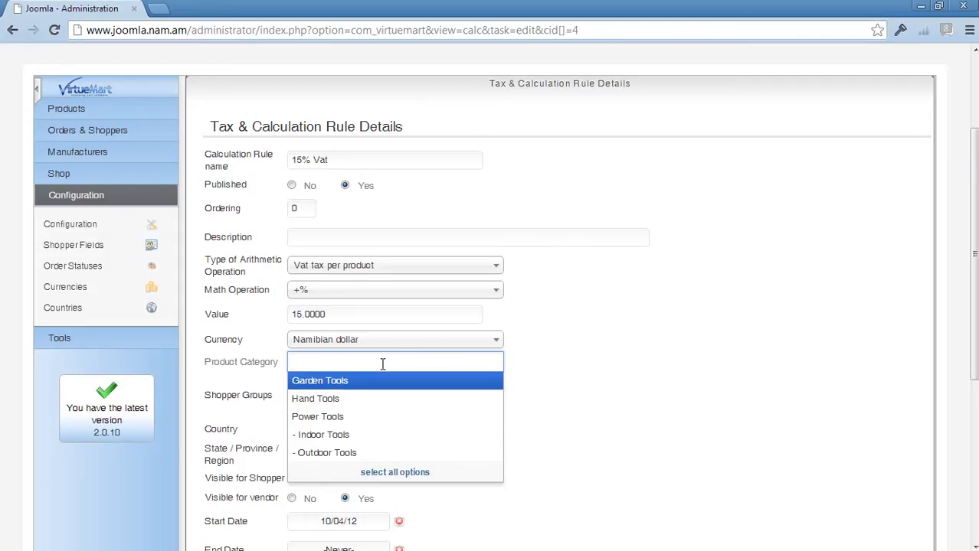
{"action": "left_click", "coordinate": [383, 364]}
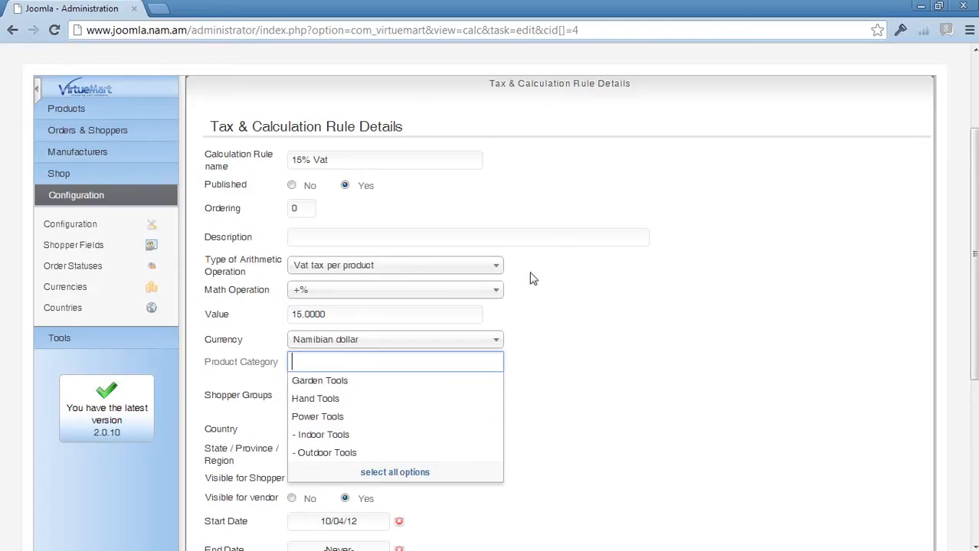
{"action": "left_click", "coordinate": [601, 385]}
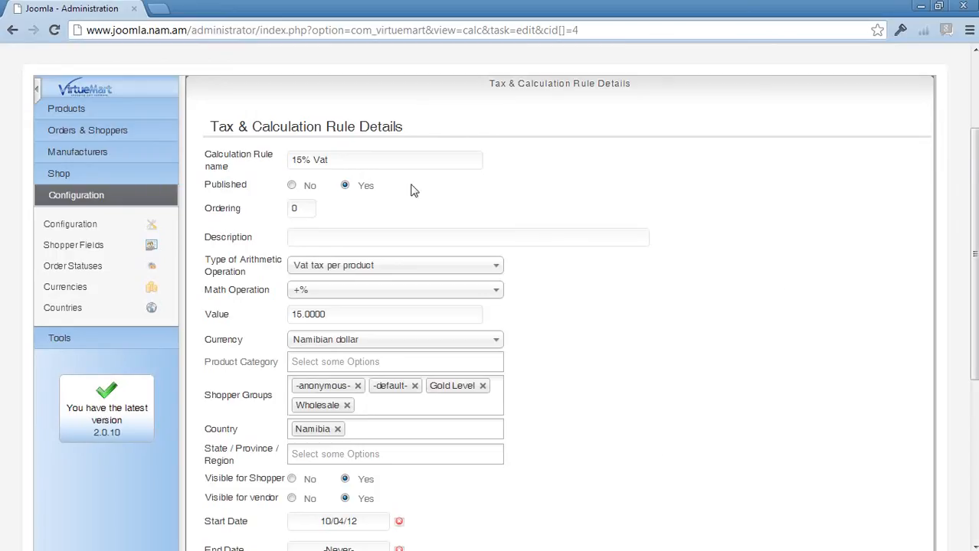
Step: Look over the whole 15% Vat rule form, then save and close the rule
{"action": "scroll", "coordinate": [647, 433], "scroll_direction": "up", "scroll_amount": 2}
{"action": "scroll", "coordinate": [651, 430], "scroll_direction": "down", "scroll_amount": 6}
{"action": "scroll", "coordinate": [660, 431], "scroll_direction": "up", "scroll_amount": 4}
{"action": "scroll", "coordinate": [660, 430], "scroll_direction": "up", "scroll_amount": 2}
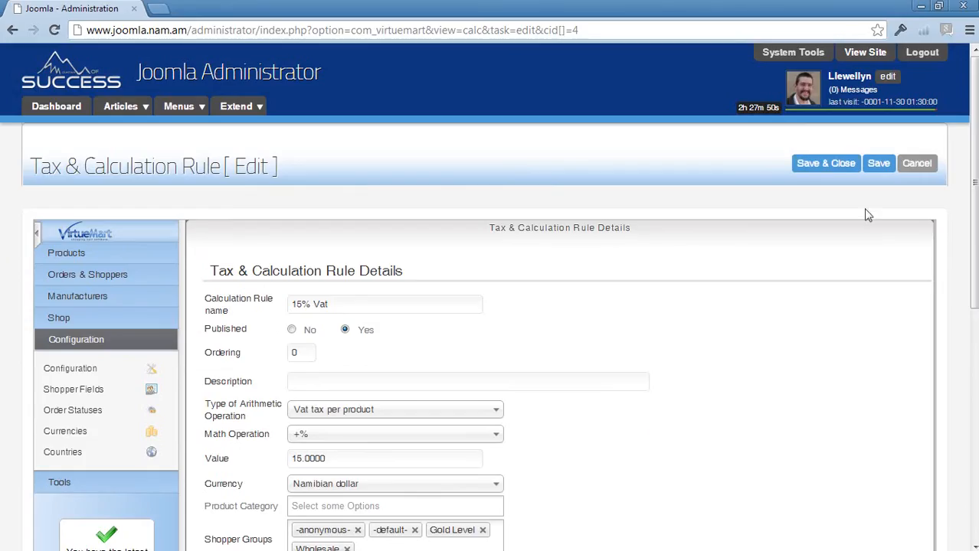
{"action": "left_click", "coordinate": [827, 166]}
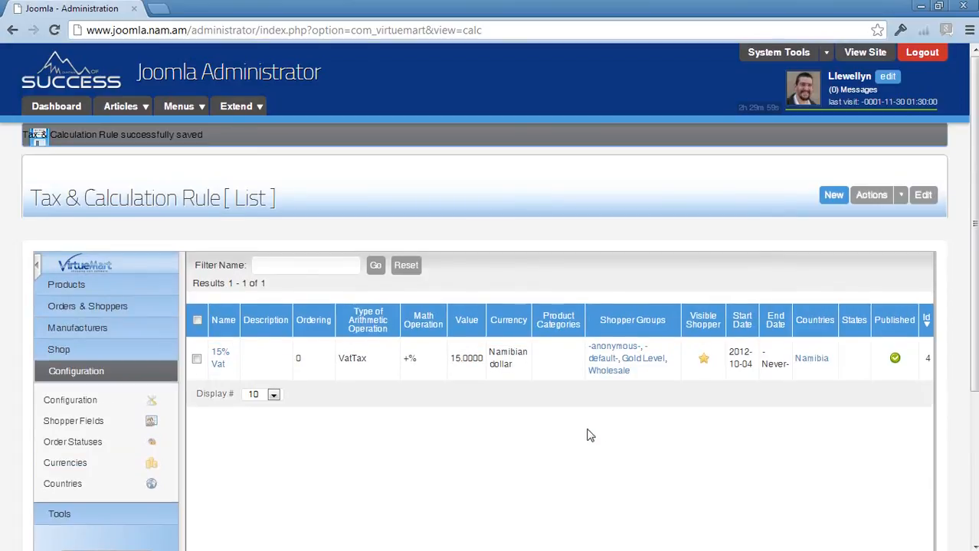
Step: Open the Currencies list, filter it by "namibia" and open the Namibian dollar for editing
{"action": "left_click", "coordinate": [870, 197]}
{"action": "left_click", "coordinate": [65, 464]}
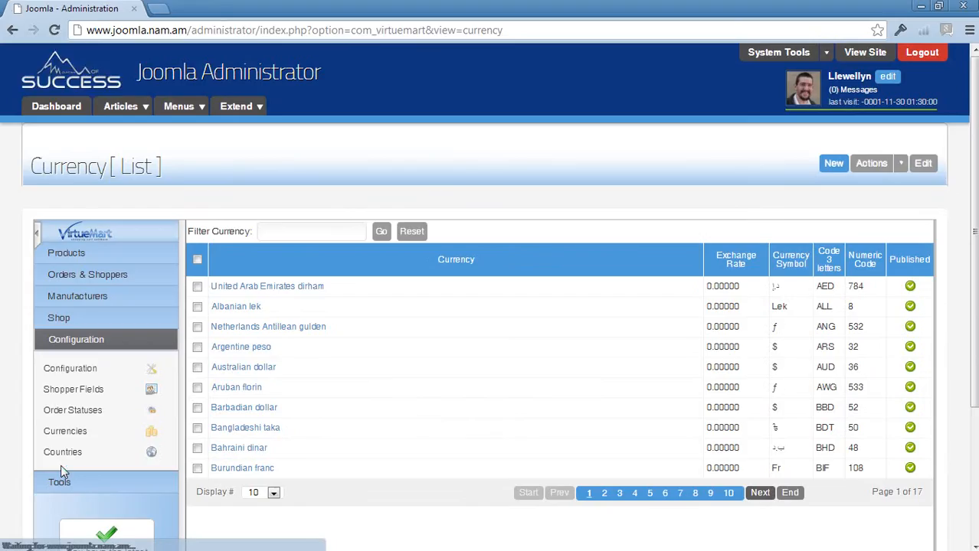
{"action": "left_click", "coordinate": [318, 229]}
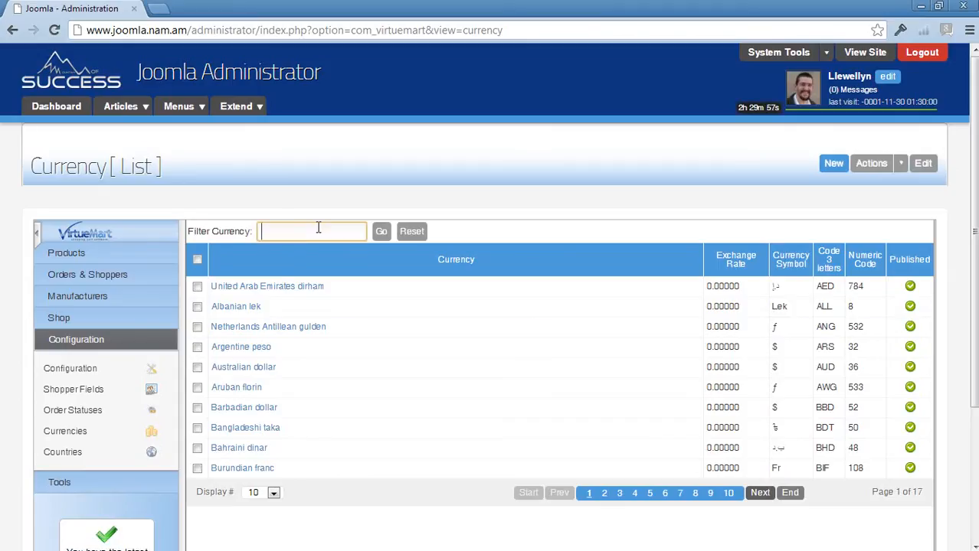
{"action": "type", "text": "Na"}
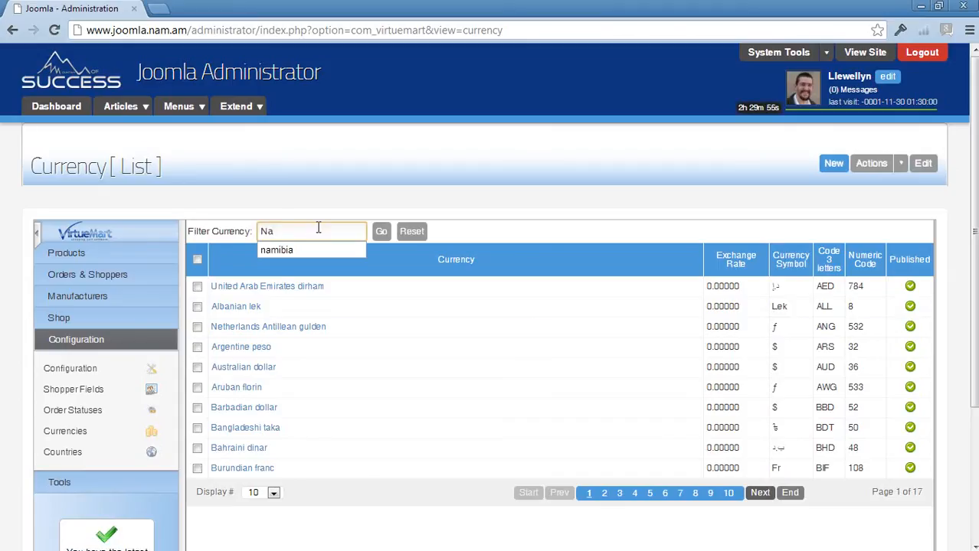
{"action": "left_click", "coordinate": [319, 249]}
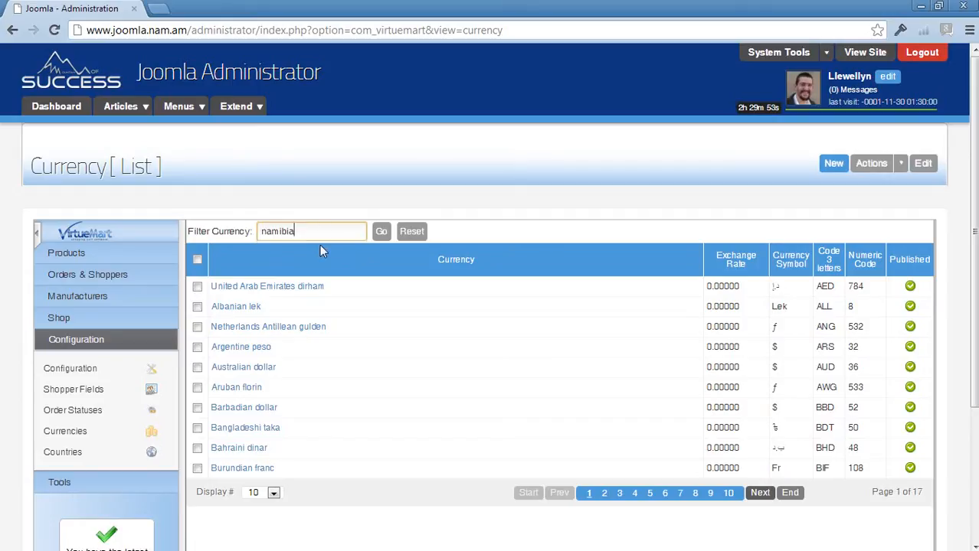
{"action": "left_click", "coordinate": [383, 235]}
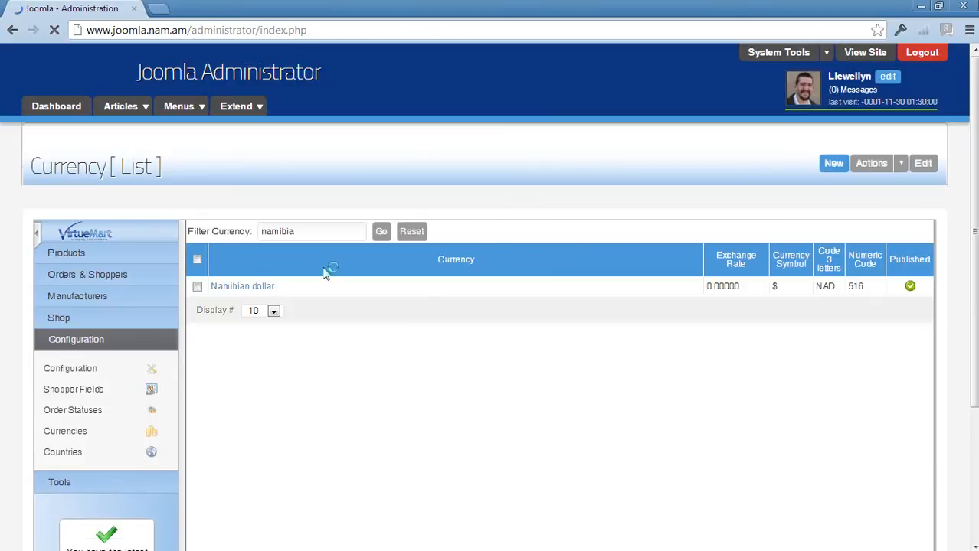
{"action": "left_click", "coordinate": [234, 288]}
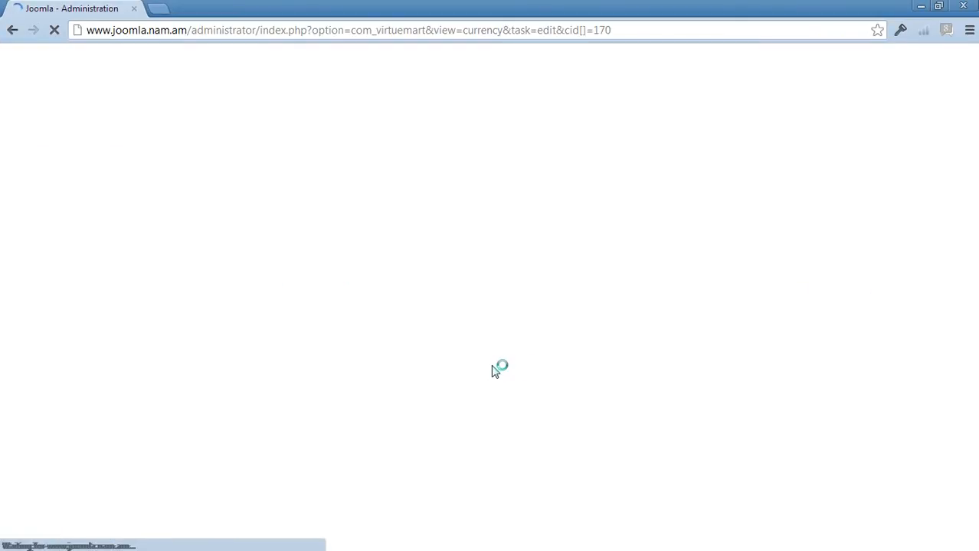
Step: Change the Namibian dollar's Positive Format to "{symbol} {number}" so the symbol precedes the amount
{"action": "scroll", "coordinate": [496, 372], "scroll_direction": "down", "scroll_amount": 4}
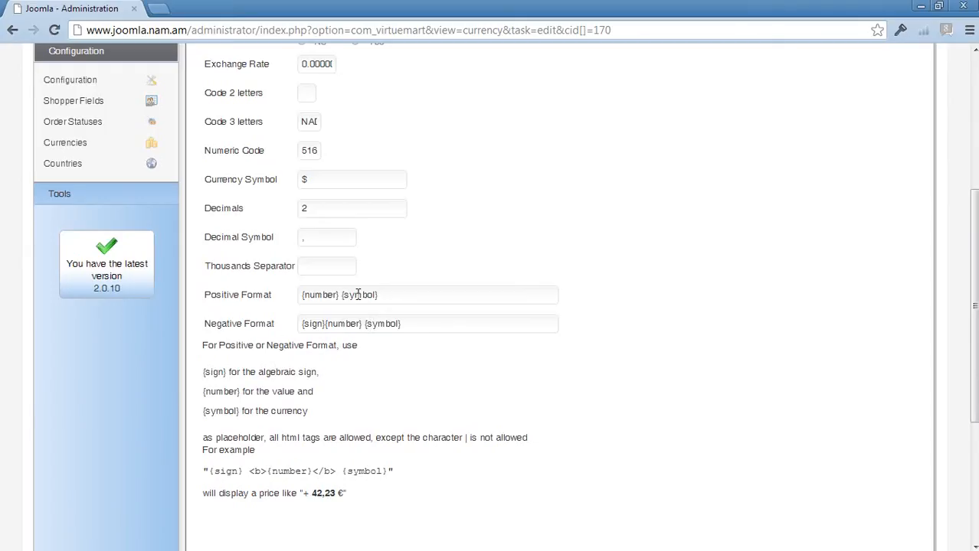
{"action": "left_click_drag", "start_coordinate": [342, 295], "coordinate": [424, 312]}
{"action": "key", "text": "ctrl+c"}
{"action": "key", "text": "BackSpace"}
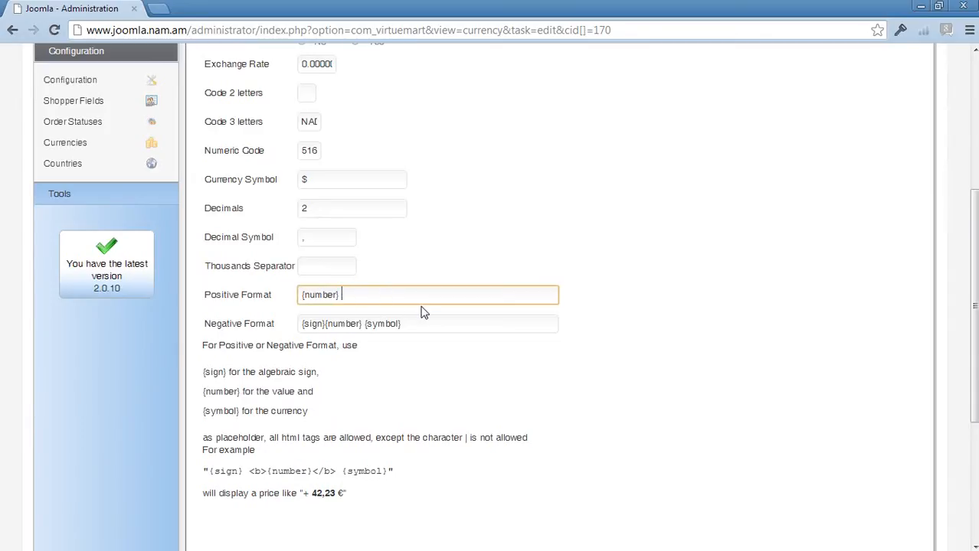
{"action": "key", "text": "Left"}
{"action": "key", "text": "Left"}
{"action": "key", "text": "Left"}
{"action": "key", "text": "Left"}
{"action": "key", "text": "Left"}
{"action": "key", "text": "Left"}
{"action": "key", "text": "Left"}
{"action": "key", "text": "Left"}
{"action": "key", "text": "Left"}
{"action": "key", "text": "ctrl+v"}
Step: Change the Negative Format to "{symbol} {sign}{number}", moving the symbol placeholder to the front
{"action": "left_click_drag", "start_coordinate": [363, 325], "coordinate": [422, 322]}
{"action": "key", "text": "ctrl+c"}
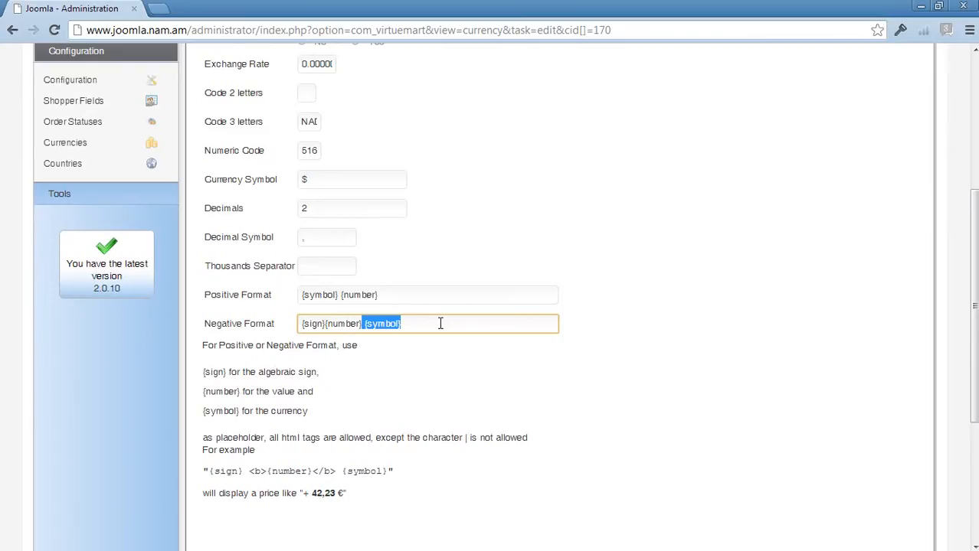
{"action": "left_click", "coordinate": [303, 324]}
{"action": "key", "text": "ctrl+v"}
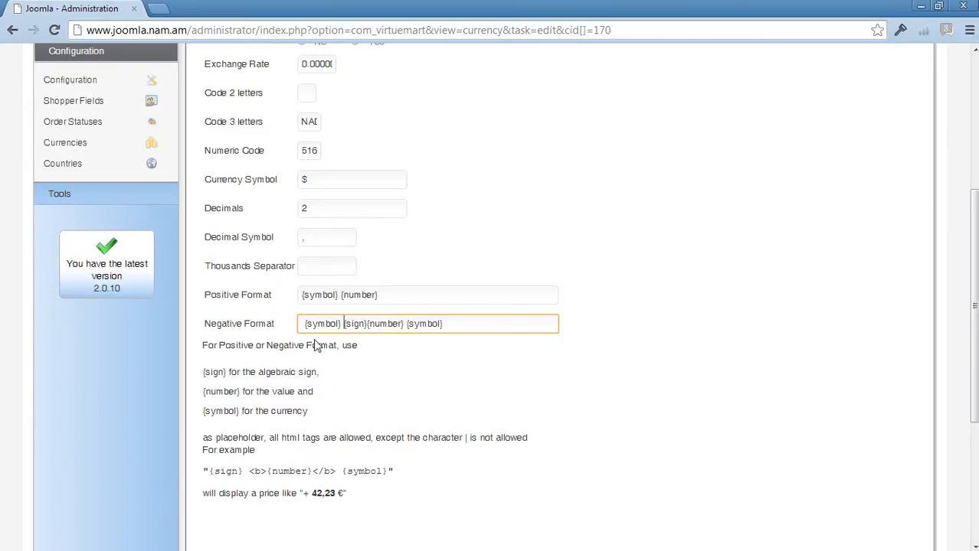
{"action": "left_click", "coordinate": [447, 325]}
{"action": "left_click_drag", "start_coordinate": [446, 325], "coordinate": [403, 324]}
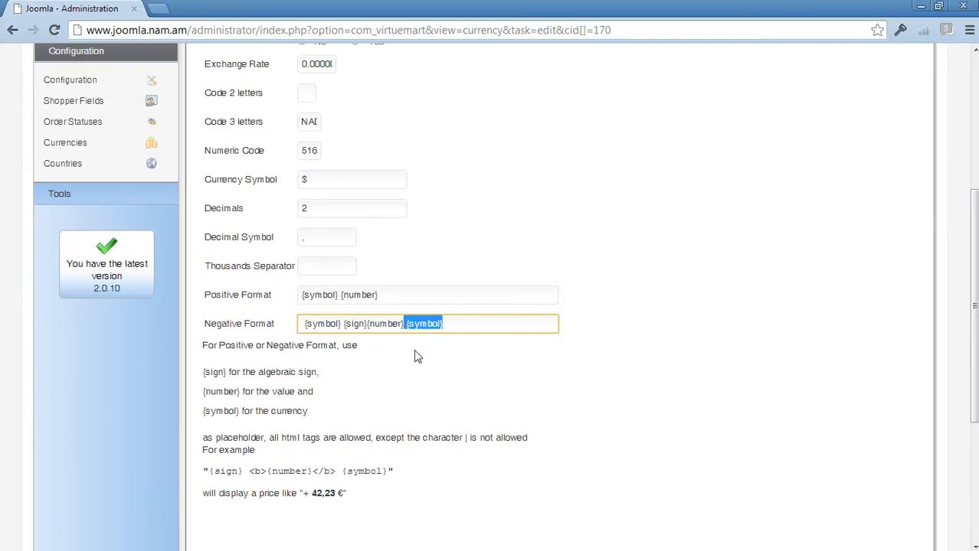
{"action": "key", "text": "BackSpace"}
{"action": "left_click", "coordinate": [433, 387]}
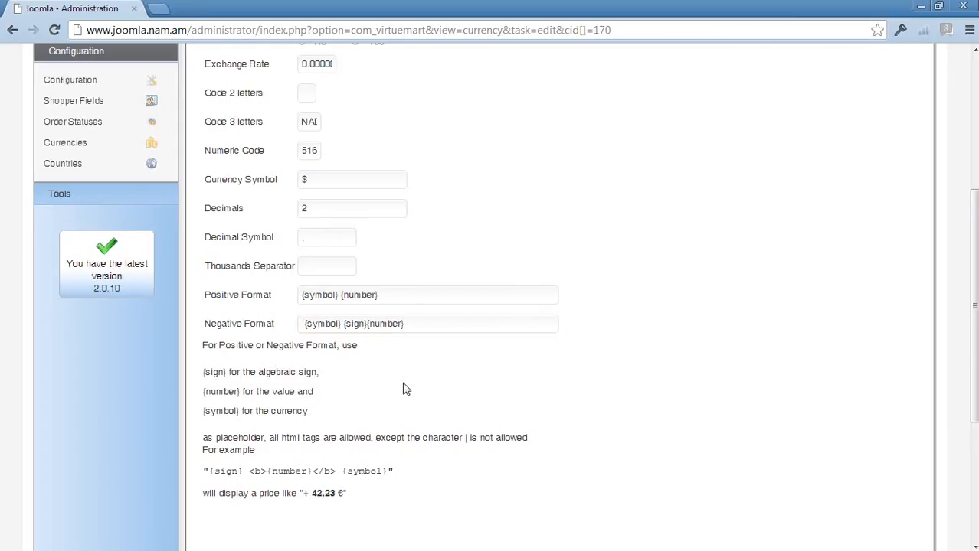
Step: Set the Namibian dollar's Currency Symbol to N$
{"action": "left_click", "coordinate": [325, 180]}
{"action": "type", "text": "N"}
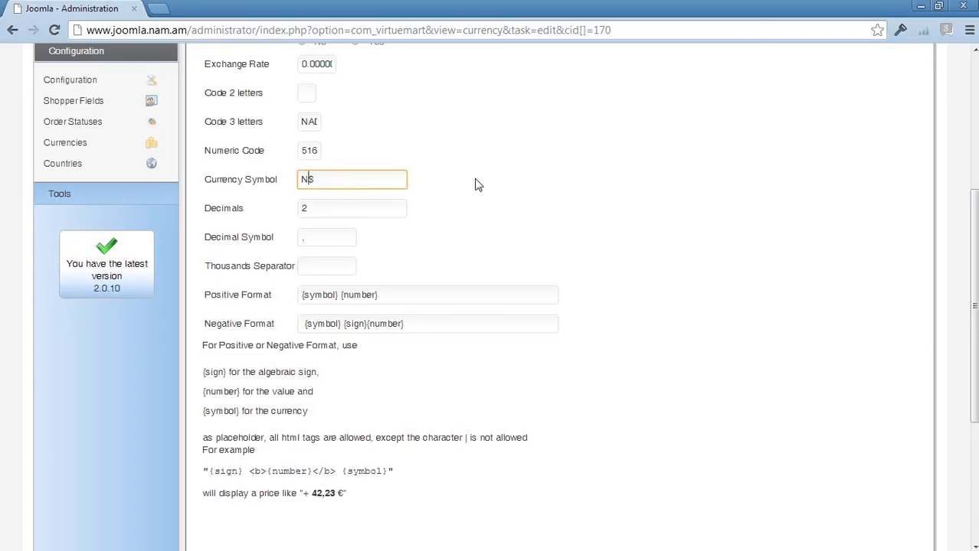
{"action": "left_click", "coordinate": [548, 198]}
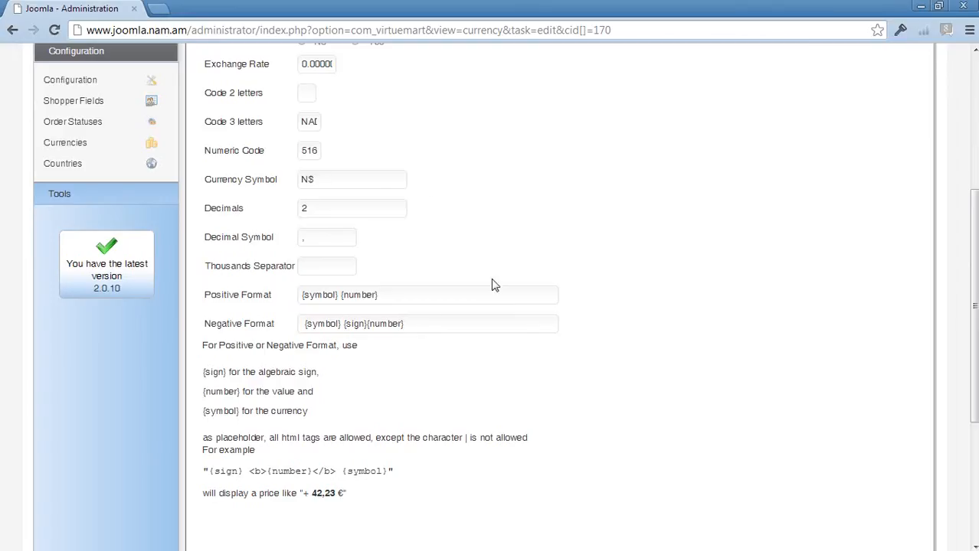
{"action": "left_click", "coordinate": [340, 296]}
Step: Open the Shop settings in a new browser tab and view the vendor's currency settings
{"action": "scroll", "coordinate": [520, 242], "scroll_direction": "up", "scroll_amount": 1}
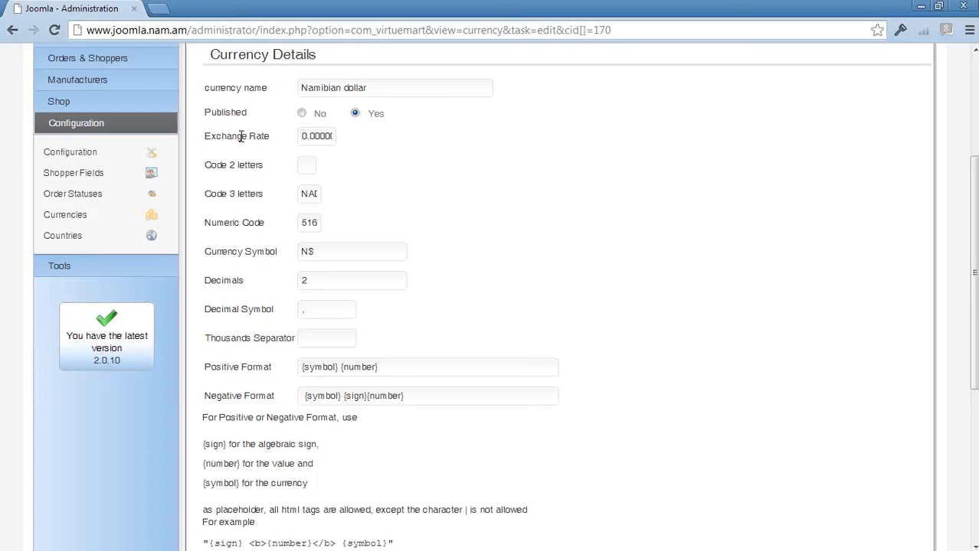
{"action": "right_click", "coordinate": [88, 104]}
{"action": "left_click", "coordinate": [452, 178]}
{"action": "left_click", "coordinate": [107, 101]}
{"action": "right_click", "coordinate": [91, 134]}
{"action": "left_click", "coordinate": [93, 137]}
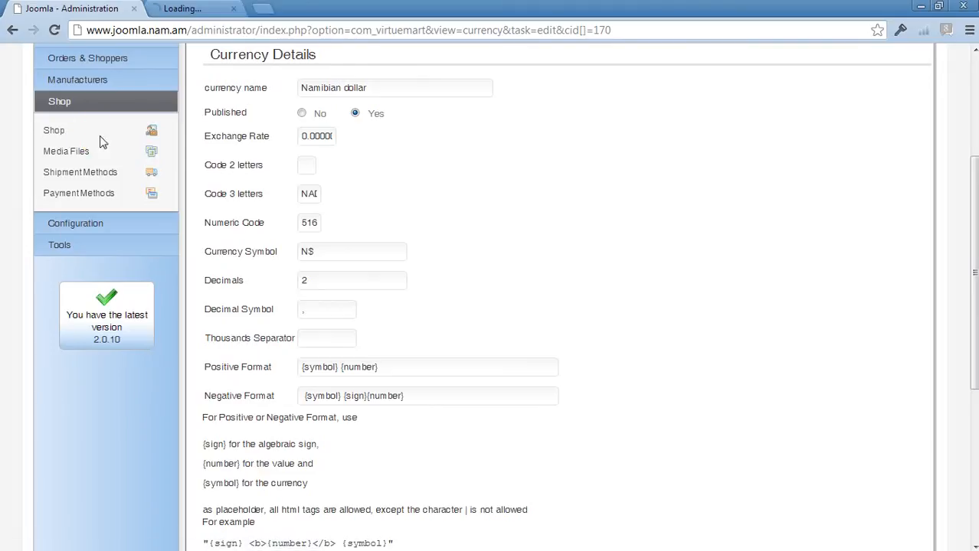
{"action": "left_click", "coordinate": [176, 7]}
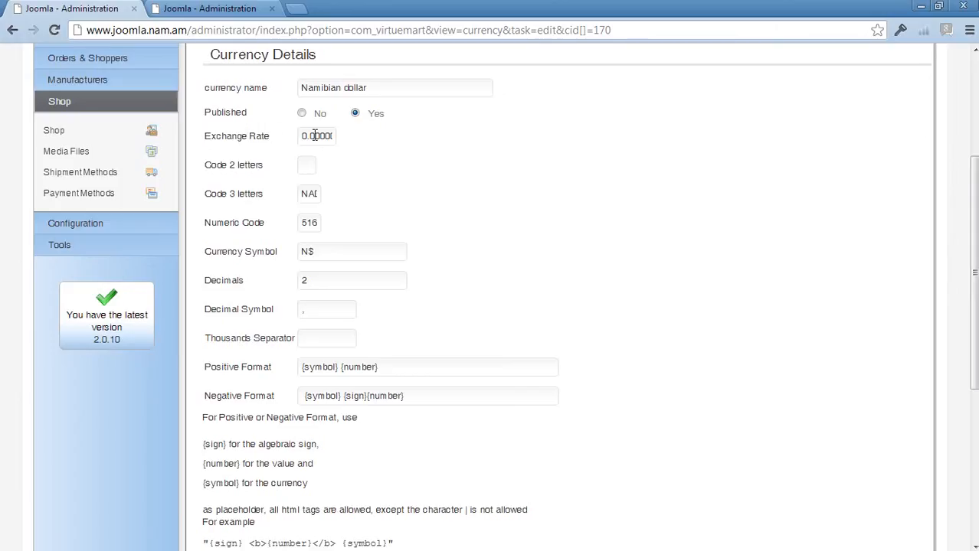
Step: Try an Exchange Rate of 10 for the Namibian dollar
{"action": "left_click_drag", "start_coordinate": [308, 139], "coordinate": [300, 137]}
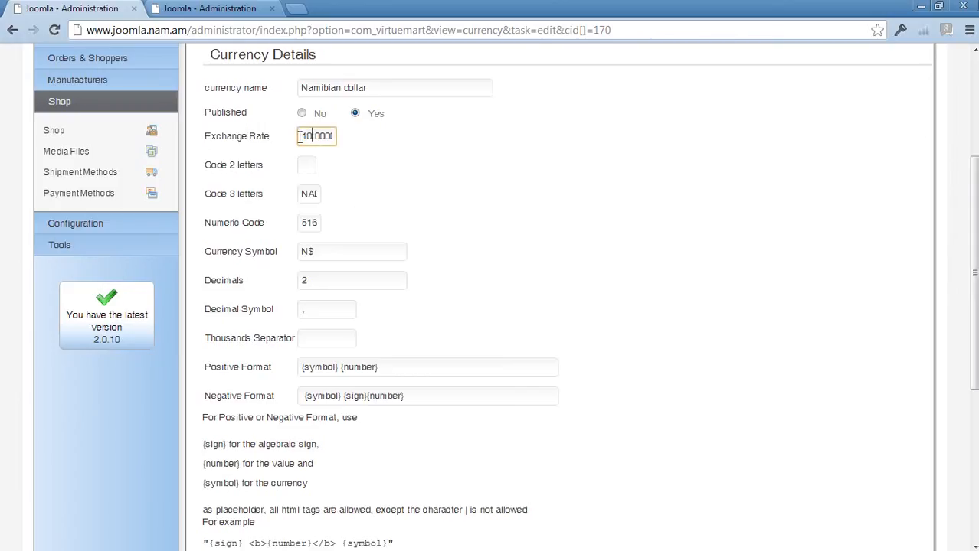
{"action": "type", "text": "10"}
{"action": "left_click", "coordinate": [450, 233]}
Step: Compare the currency details with the shop's main currency and accepted currencies, and view the available shop currency choices
{"action": "left_click", "coordinate": [207, 9]}
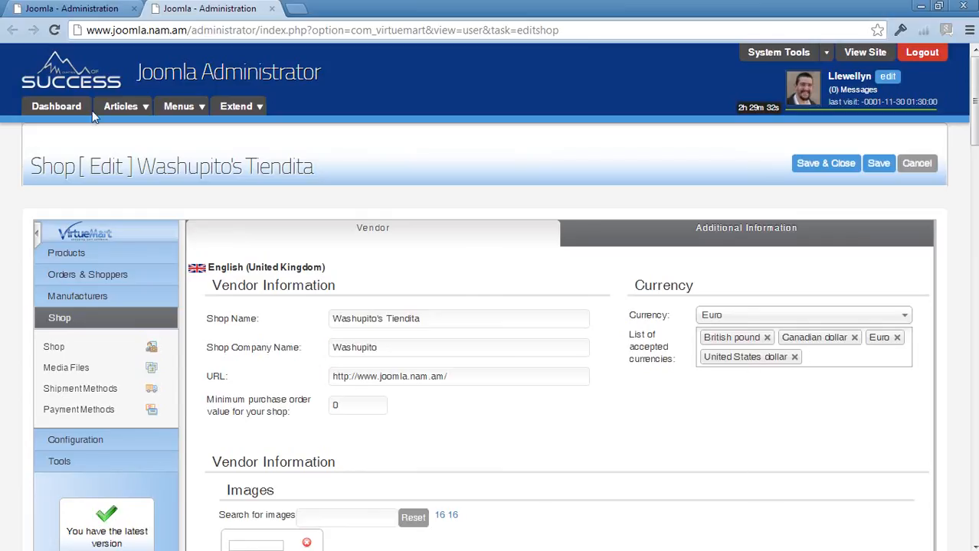
{"action": "left_click", "coordinate": [77, 9]}
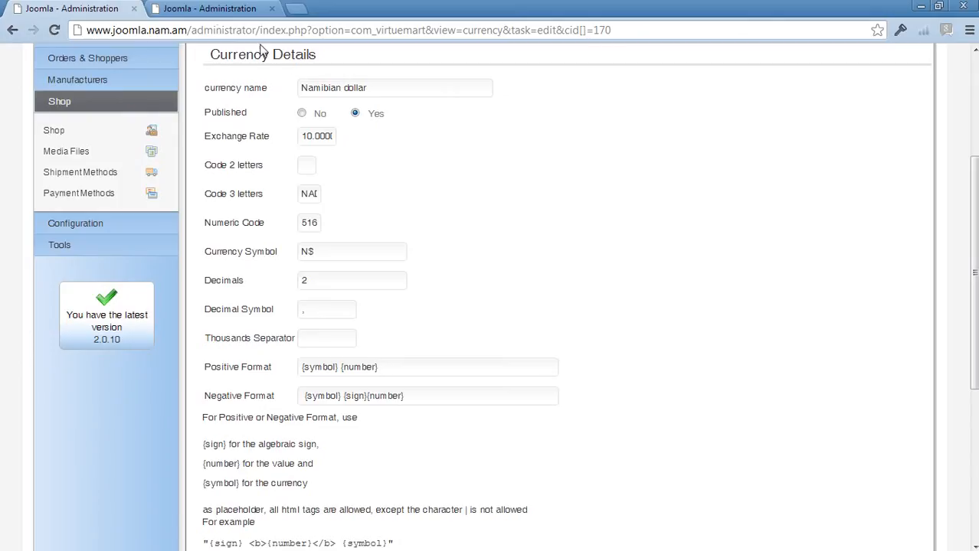
{"action": "left_click", "coordinate": [209, 10]}
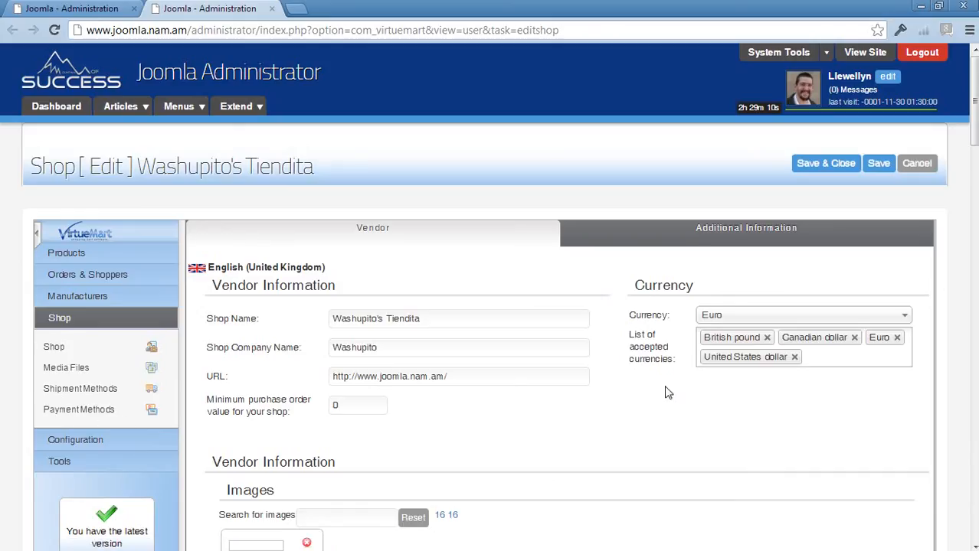
{"action": "left_click", "coordinate": [691, 229]}
{"action": "left_click", "coordinate": [475, 235]}
{"action": "left_click", "coordinate": [734, 316]}
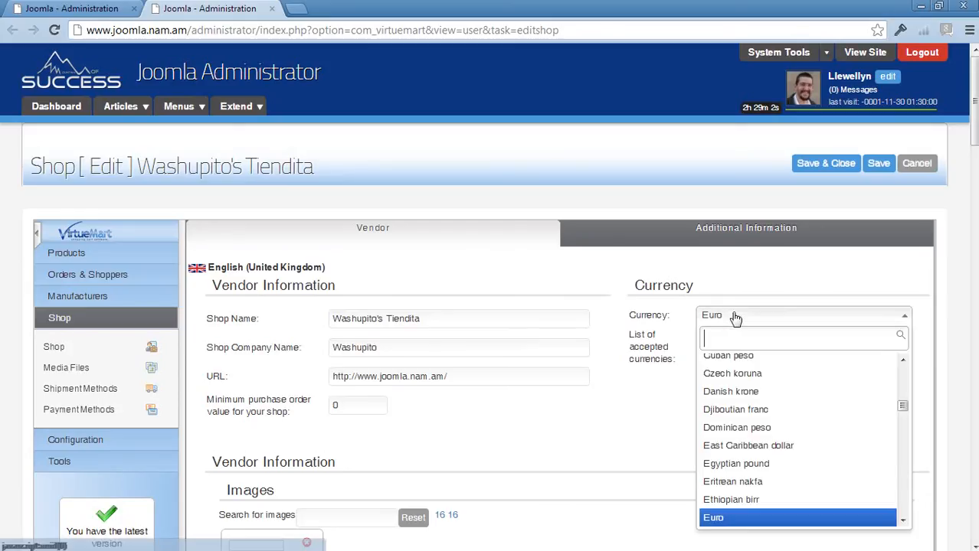
{"action": "left_click", "coordinate": [647, 321]}
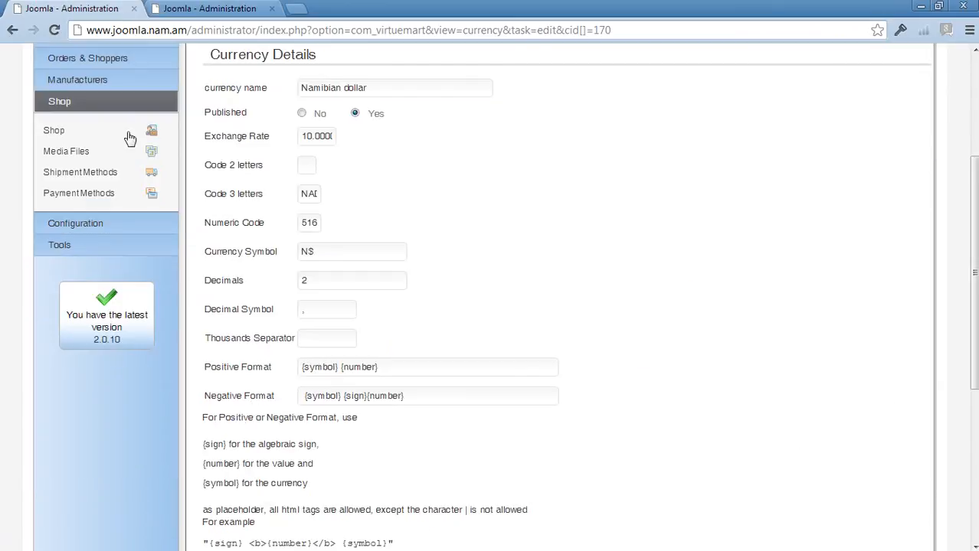
Step: Reset the Namibian dollar's Exchange Rate to 0
{"action": "left_click_drag", "start_coordinate": [306, 135], "coordinate": [396, 140]}
{"action": "left_click", "coordinate": [404, 144]}
{"action": "left_click_drag", "start_coordinate": [385, 87], "coordinate": [268, 98]}
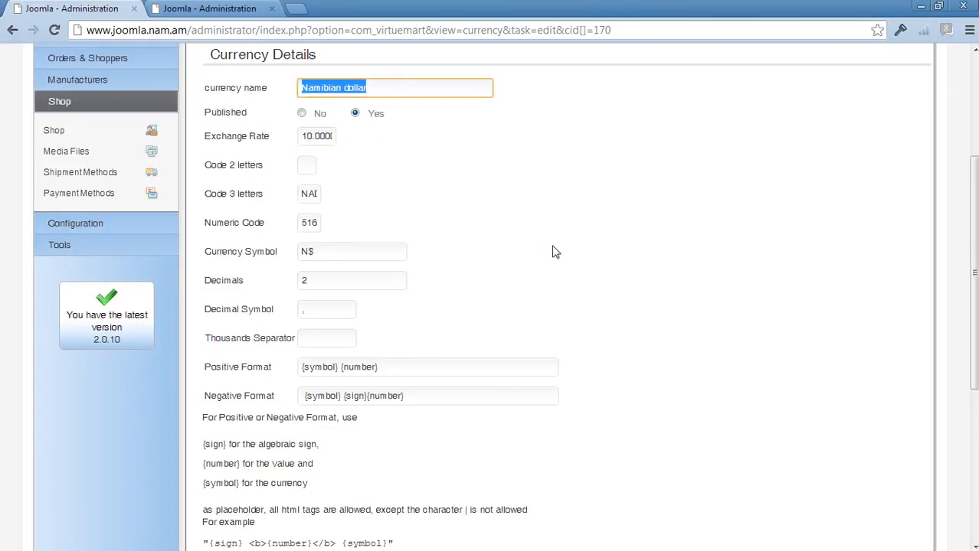
{"action": "left_click", "coordinate": [307, 137]}
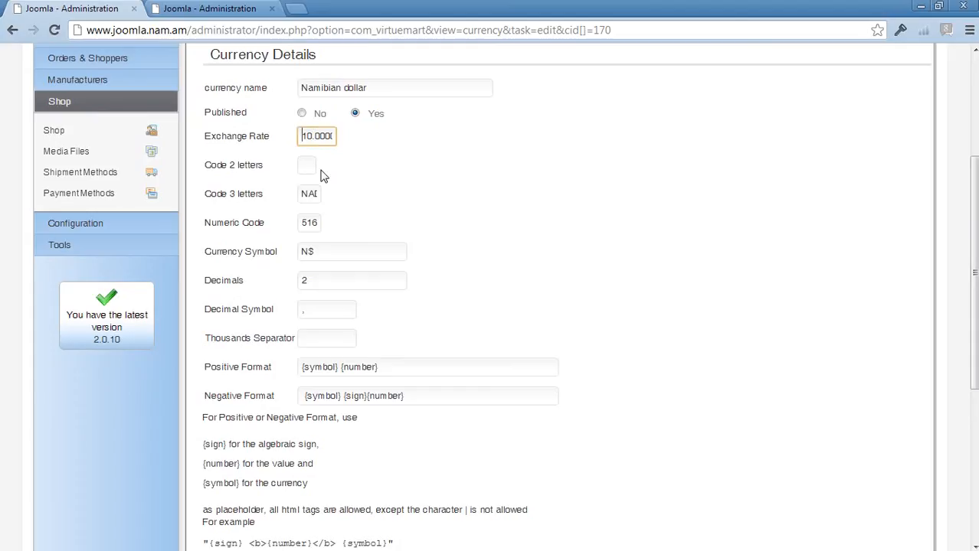
{"action": "key", "text": "Delete"}
{"action": "key", "text": "Delete"}
{"action": "type", "text": "0"}
{"action": "left_click", "coordinate": [492, 165]}
Step: Look over the edited Namibian dollar form, then save and close it
{"action": "scroll", "coordinate": [632, 249], "scroll_direction": "down", "scroll_amount": 5}
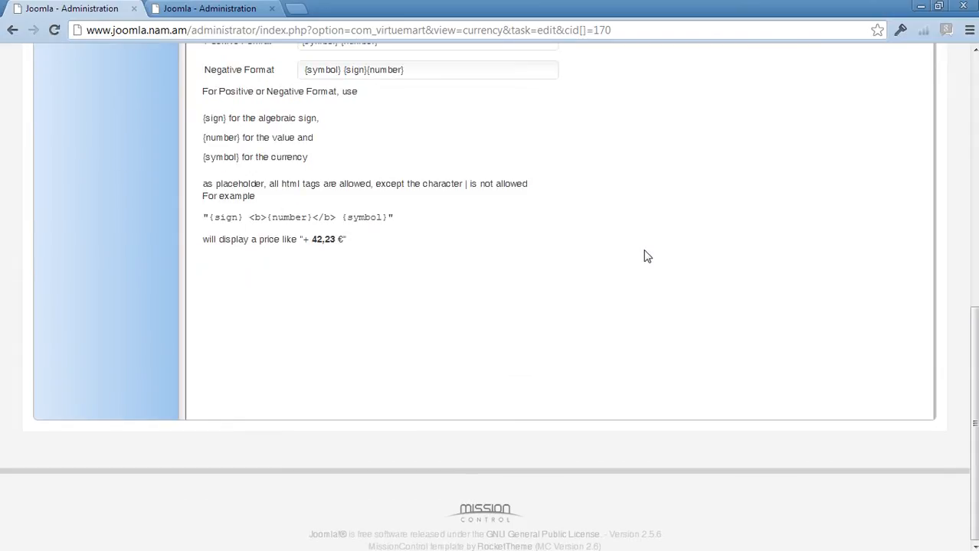
{"action": "scroll", "coordinate": [645, 256], "scroll_direction": "up", "scroll_amount": 8}
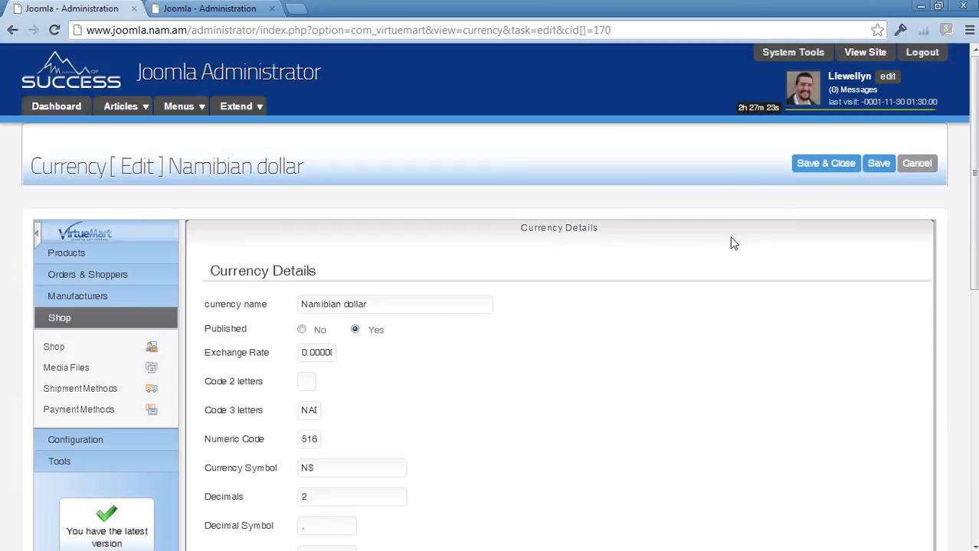
{"action": "left_click", "coordinate": [835, 167]}
Step: Show the options for the number of currencies displayed and select all currencies on the current page
{"action": "scroll", "coordinate": [552, 455], "scroll_direction": "down", "scroll_amount": 5}
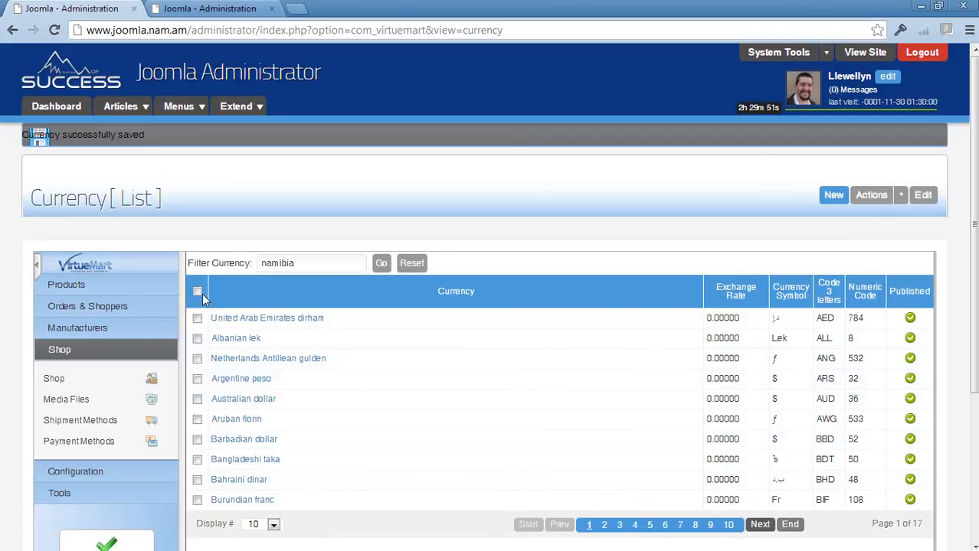
{"action": "left_click", "coordinate": [272, 525]}
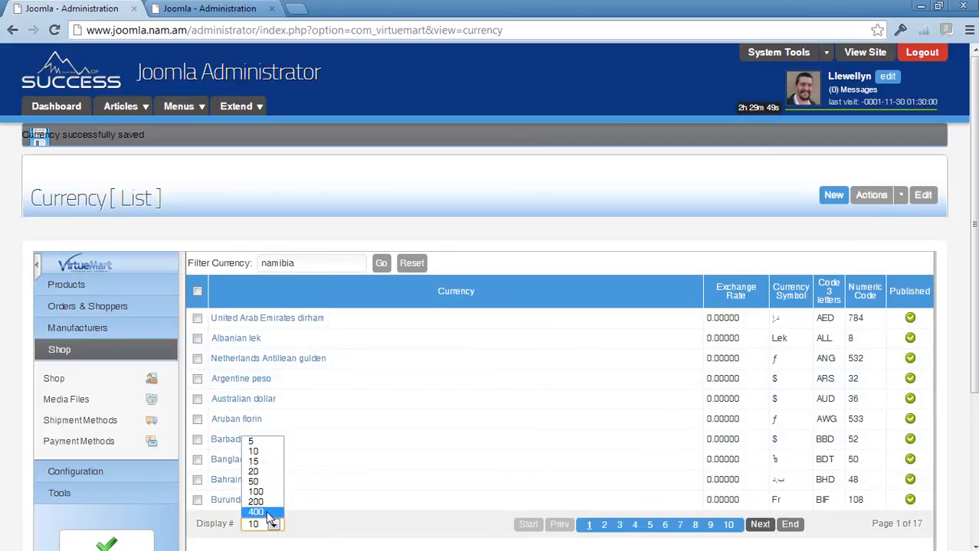
{"action": "left_click", "coordinate": [197, 291]}
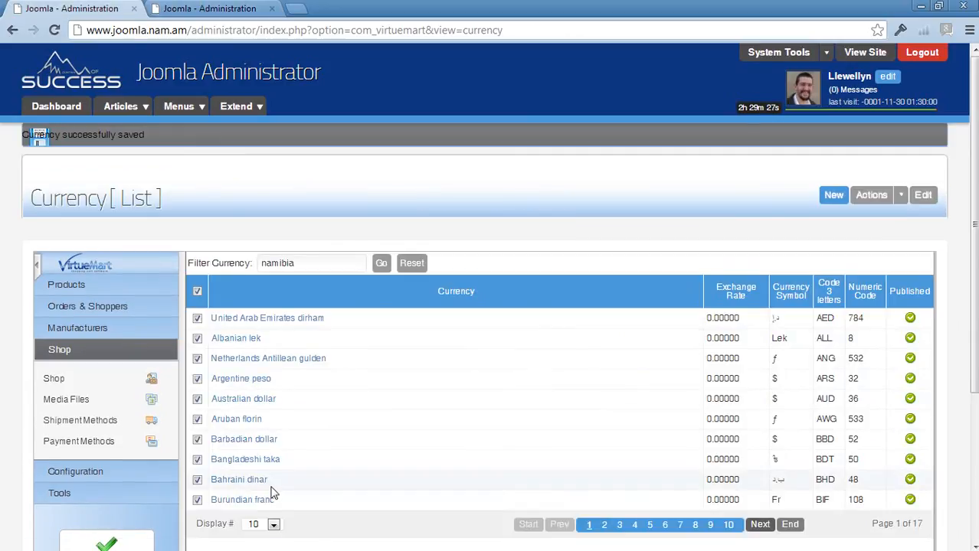
Step: Look through the VirtueMart sections for the country settings and open the Countries list under Configuration
{"action": "left_click", "coordinate": [84, 293]}
{"action": "scroll", "coordinate": [96, 404], "scroll_direction": "down", "scroll_amount": 1}
{"action": "left_click", "coordinate": [88, 427]}
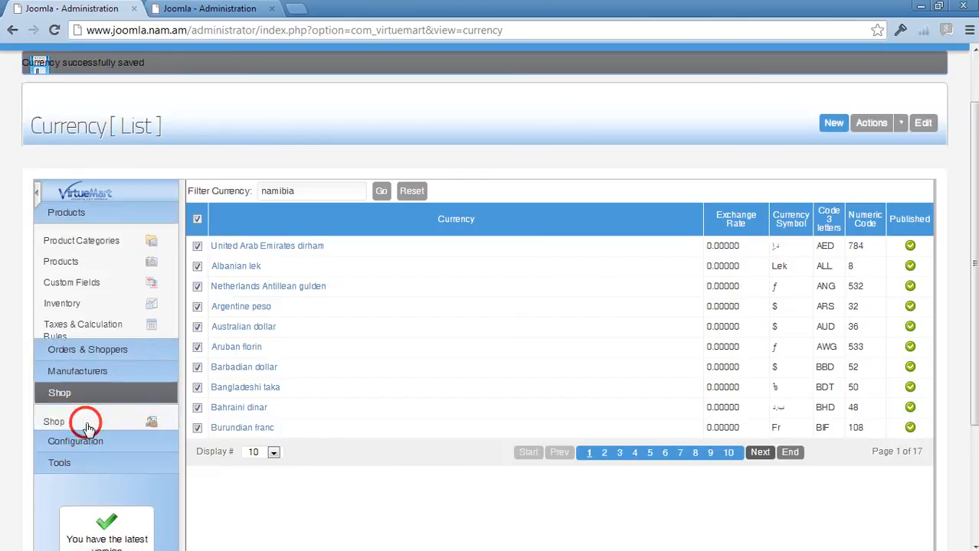
{"action": "left_click", "coordinate": [83, 258]}
{"action": "left_click", "coordinate": [87, 237]}
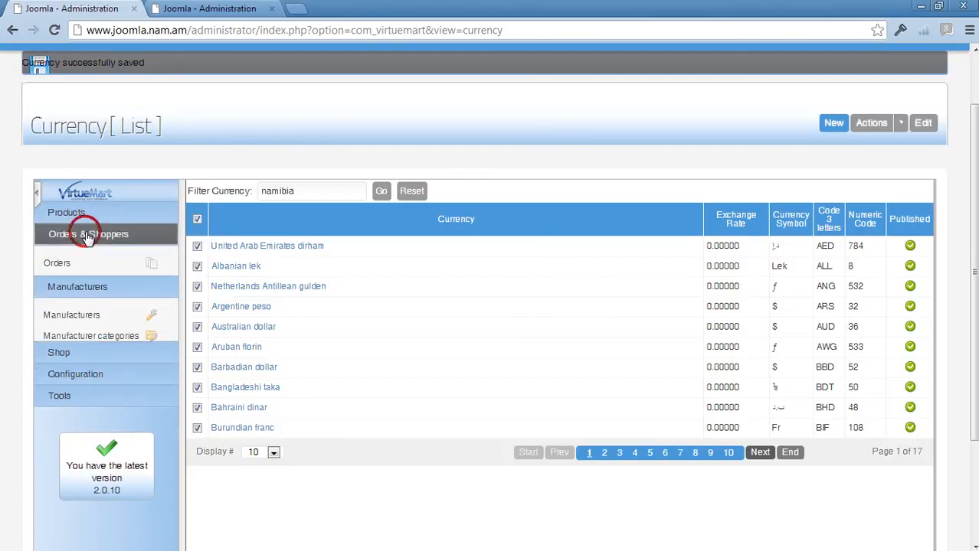
{"action": "left_click", "coordinate": [73, 212]}
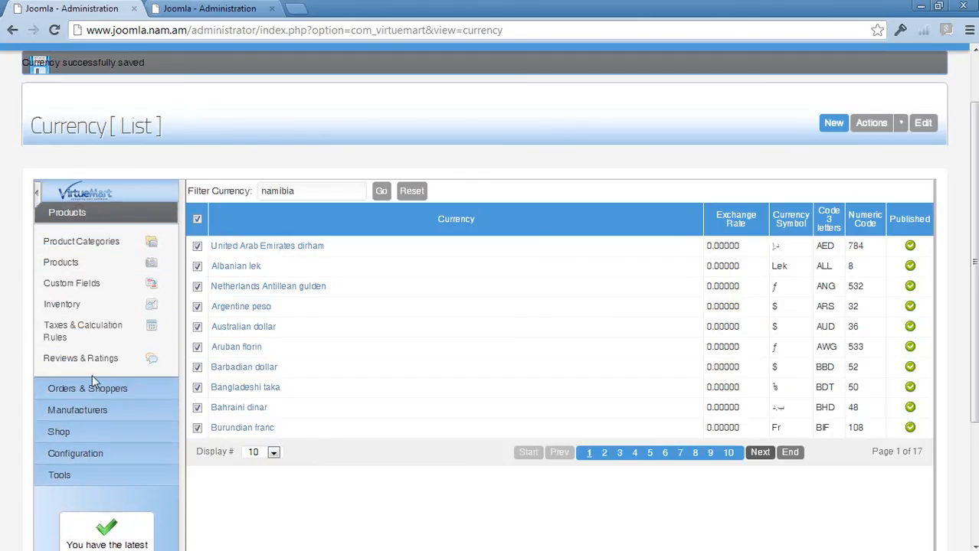
{"action": "left_click", "coordinate": [86, 454]}
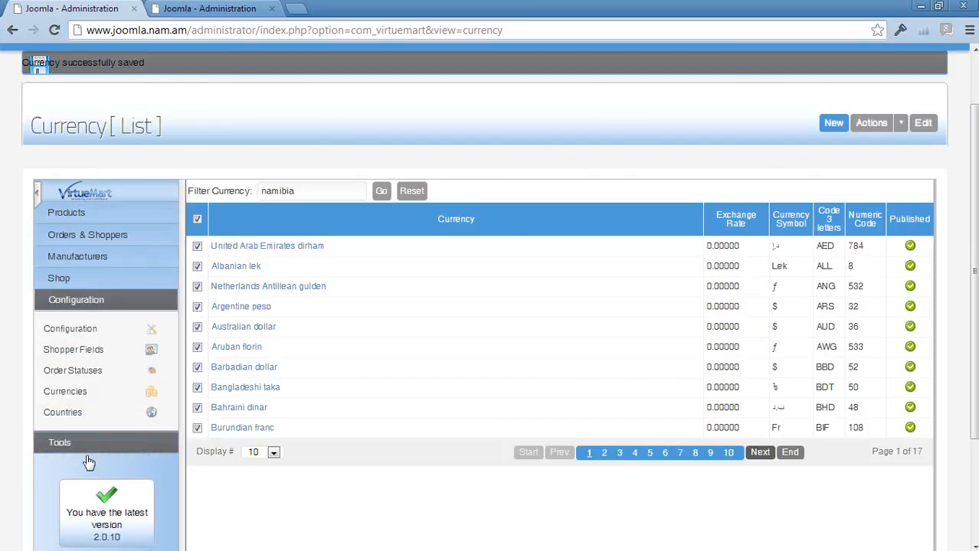
{"action": "left_click", "coordinate": [71, 414]}
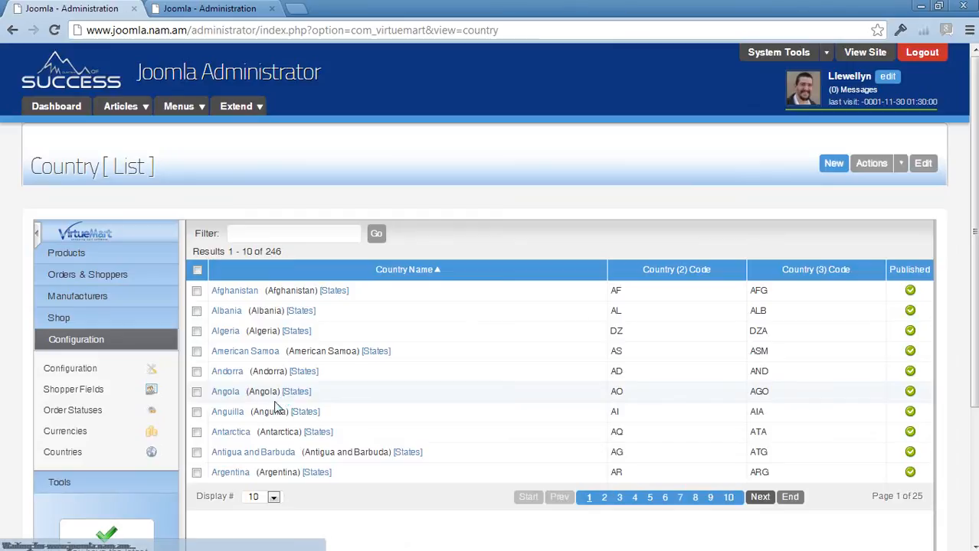
Step: Filter the country list for "namibia" and open Namibia's entry to examine its country details
{"action": "left_click", "coordinate": [262, 236]}
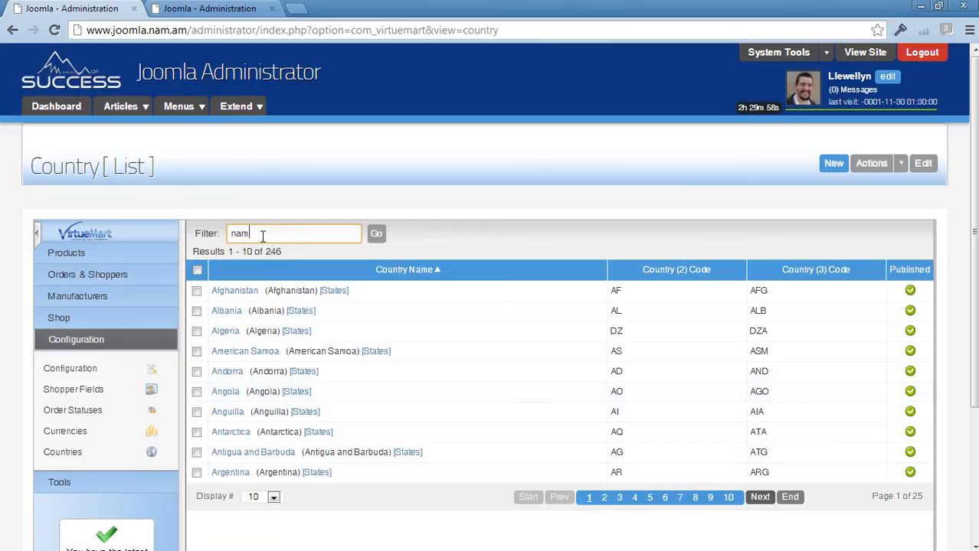
{"action": "left_click", "coordinate": [376, 235]}
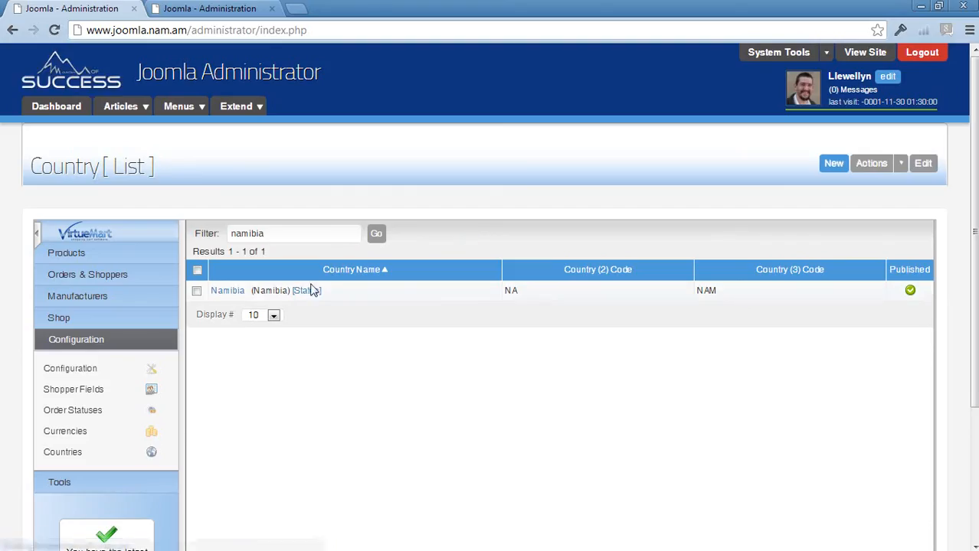
{"action": "left_click", "coordinate": [236, 292]}
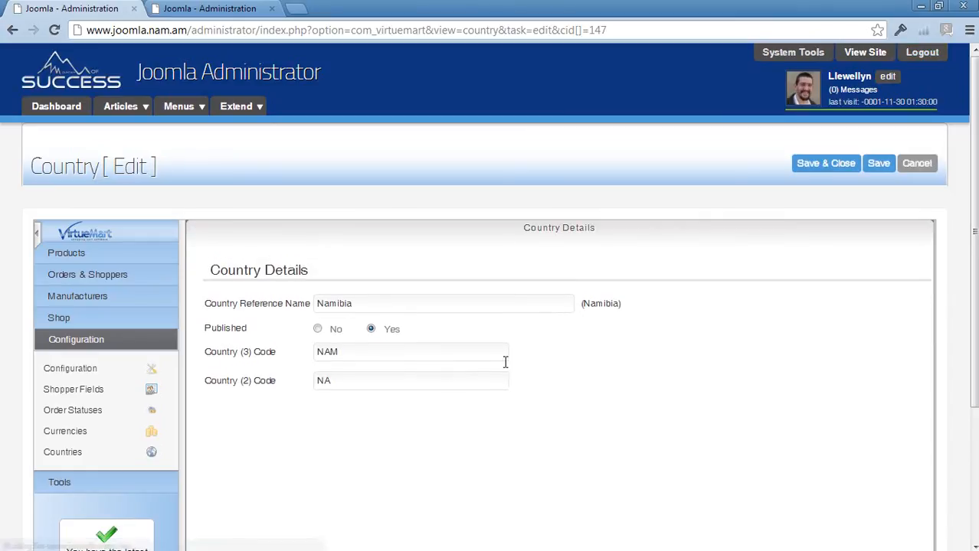
{"action": "scroll", "coordinate": [520, 364], "scroll_direction": "down", "scroll_amount": 1}
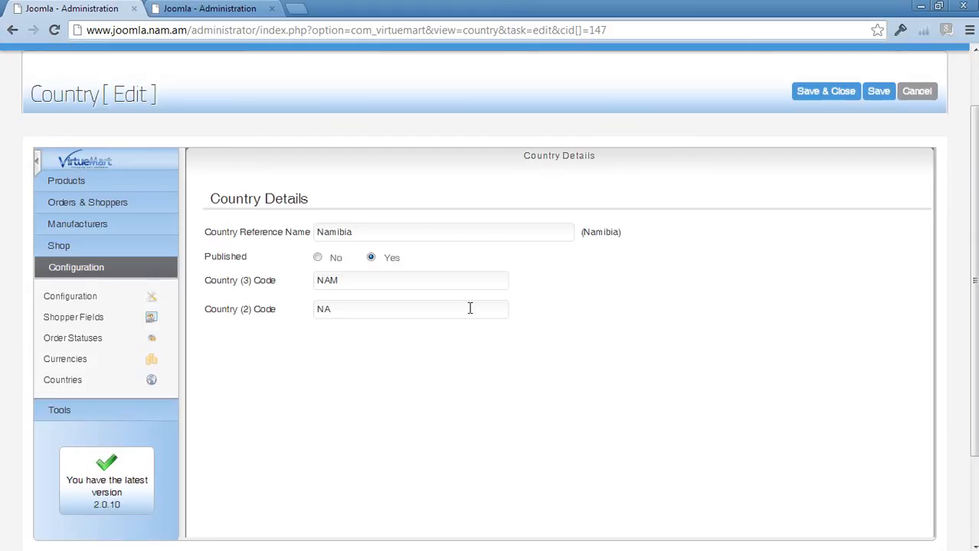
{"action": "scroll", "coordinate": [753, 382], "scroll_direction": "down", "scroll_amount": 2}
{"action": "scroll", "coordinate": [749, 385], "scroll_direction": "up", "scroll_amount": 3}
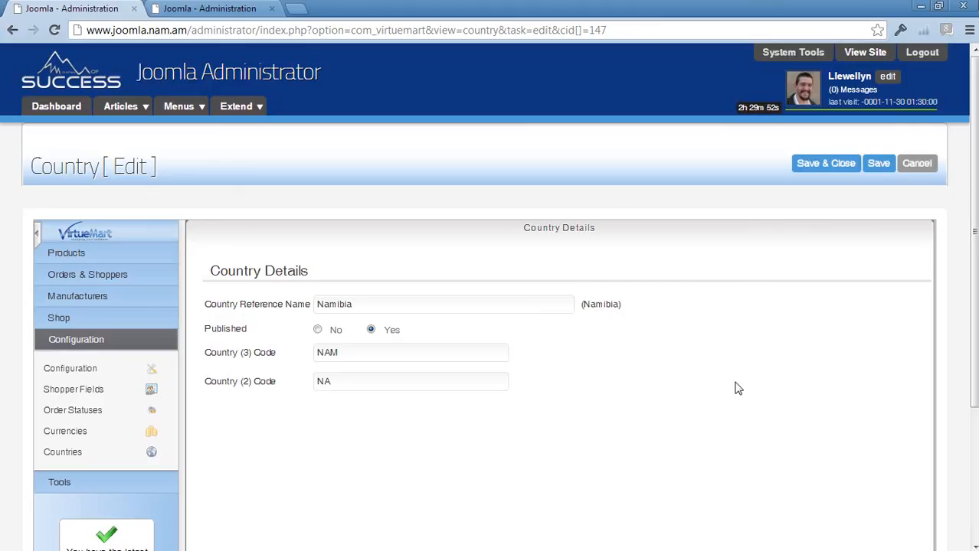
Step: Go back to the country list to view the states defined for Namibia, and expand the Shop section
{"action": "key", "text": "alt+Left"}
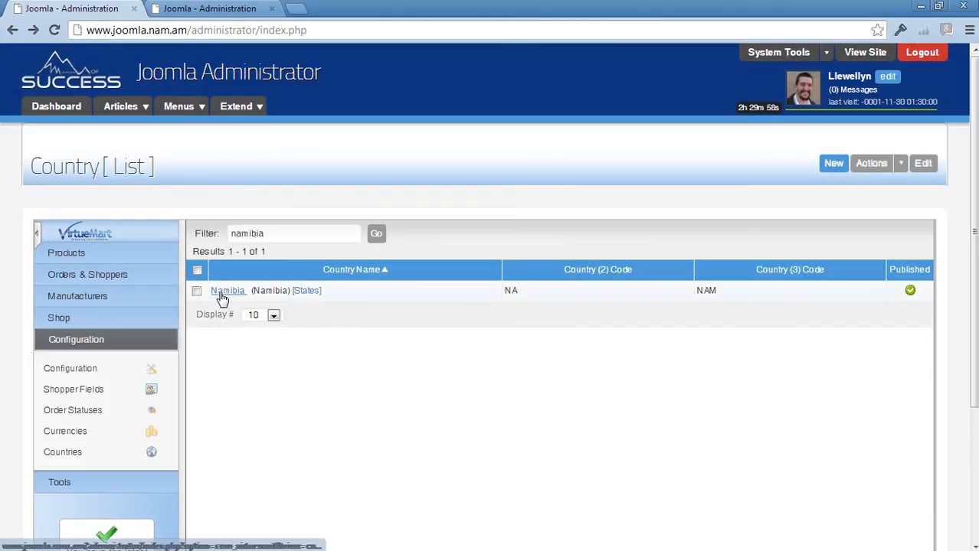
{"action": "left_click", "coordinate": [307, 292]}
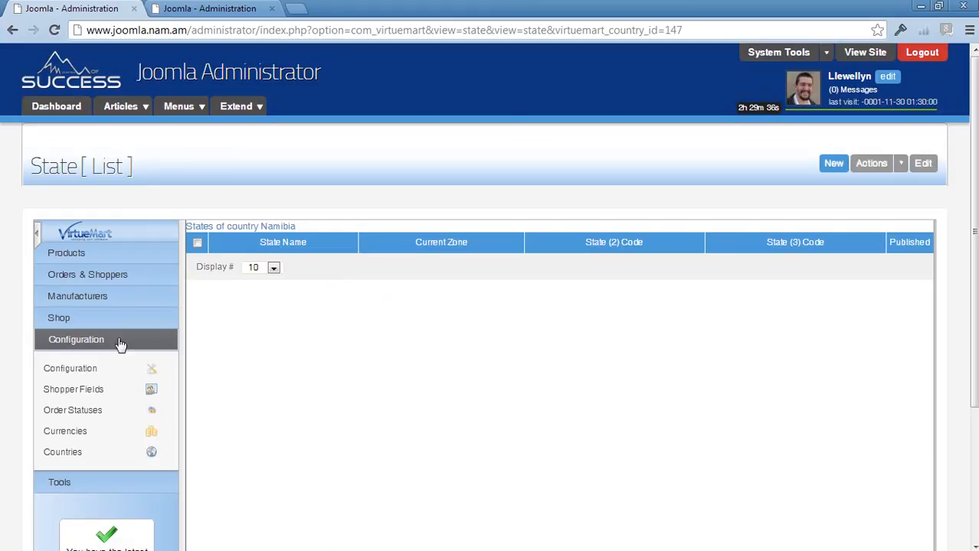
{"action": "left_click", "coordinate": [60, 318]}
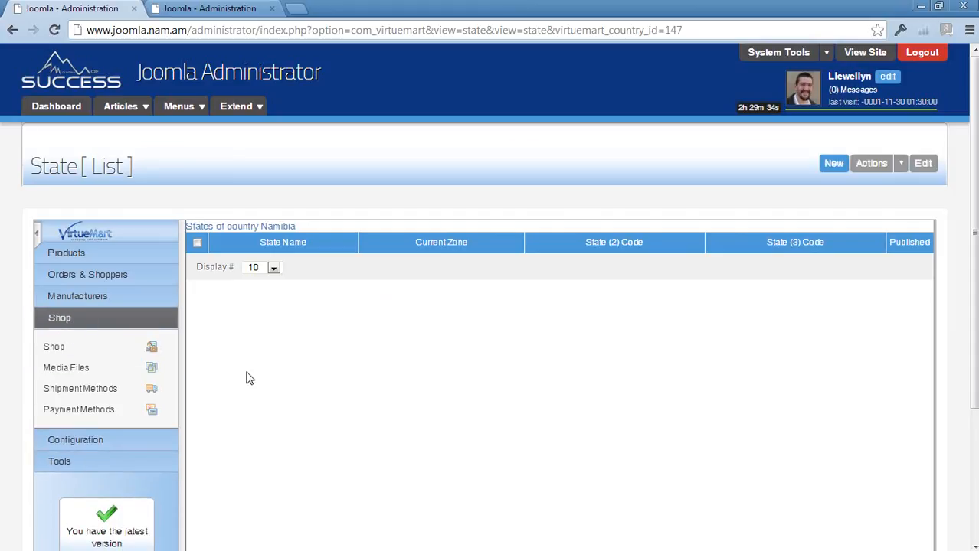